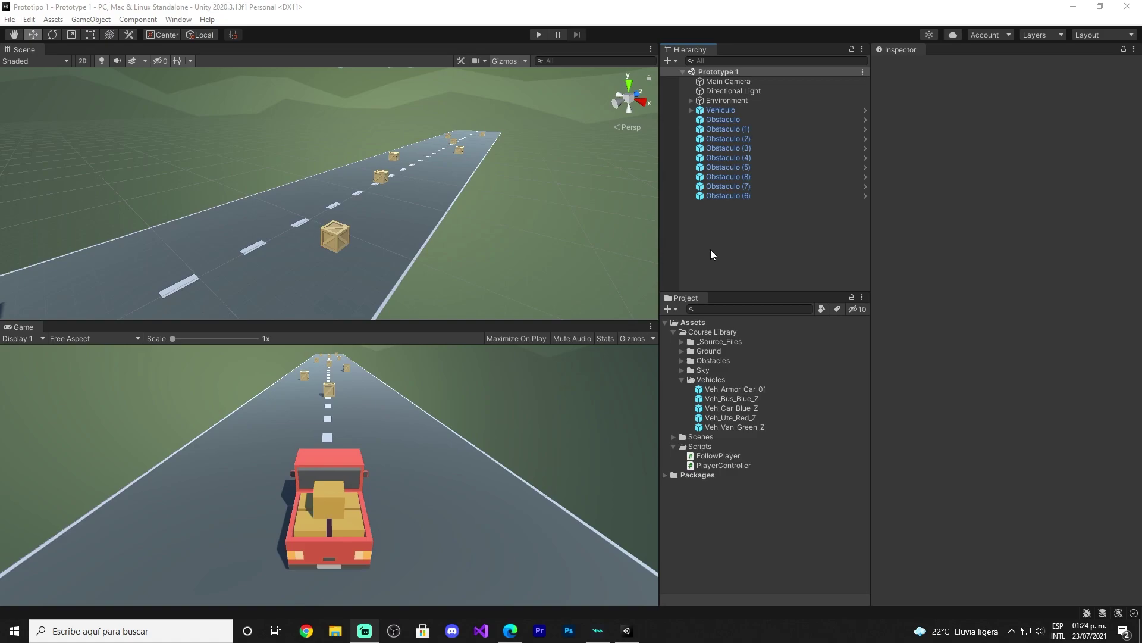
- Test-drive the truck, orbit above the whole road, and open PlayerController in Visual Studio
click(540, 35)
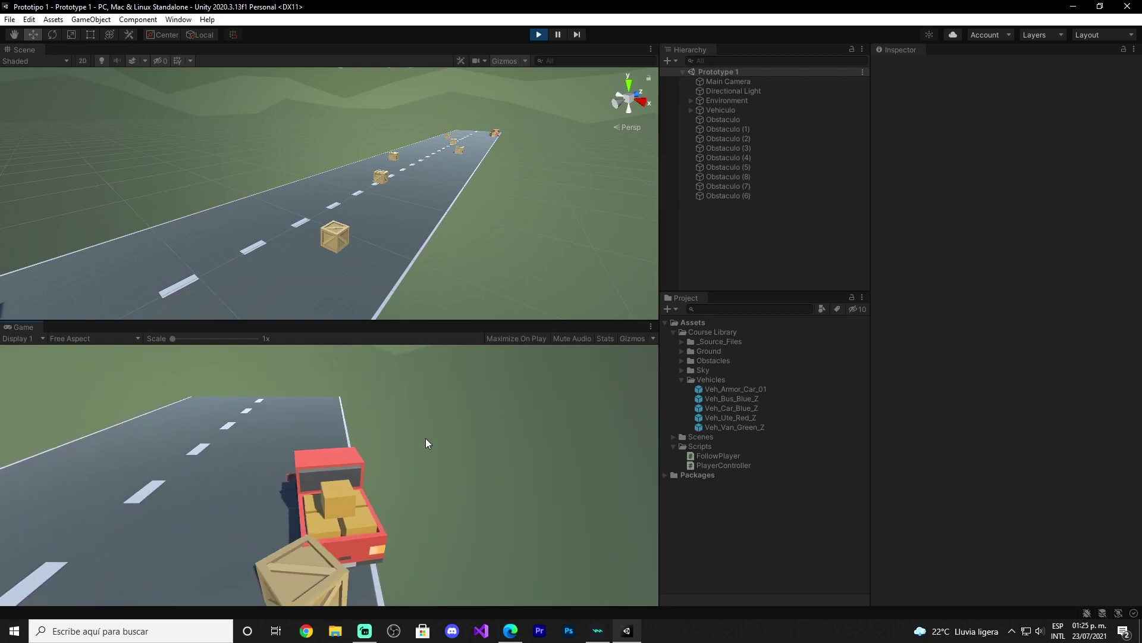
click(539, 35)
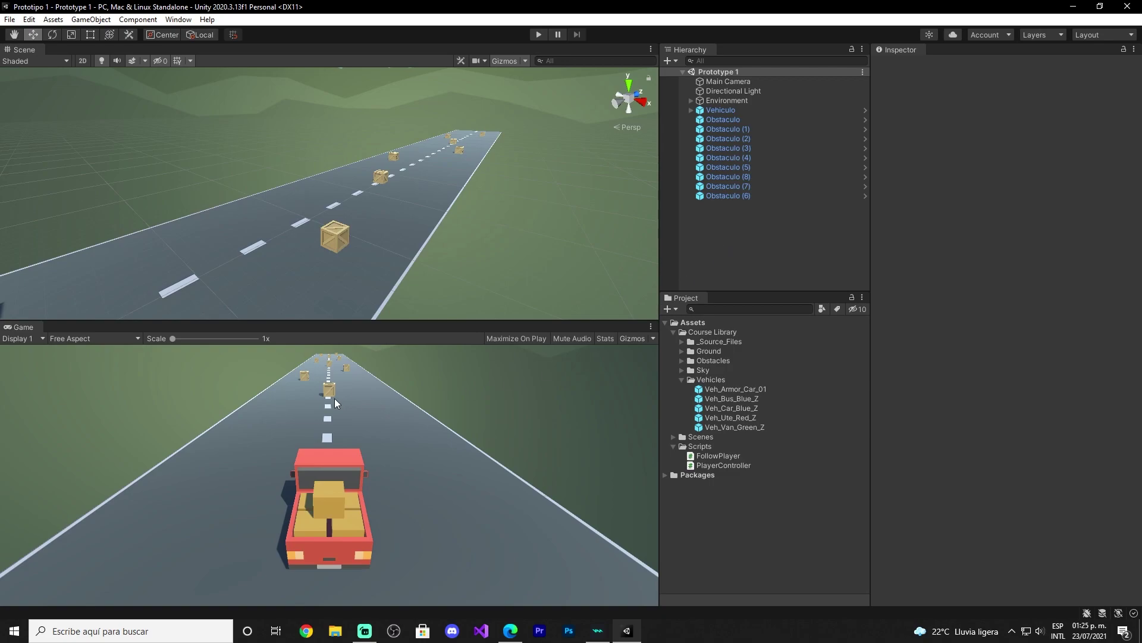
mouse_move(357, 190)
alt+mouse_down()
mouse_move(14, 191)
mouse_move(78, 194)
alt+mouse_up()
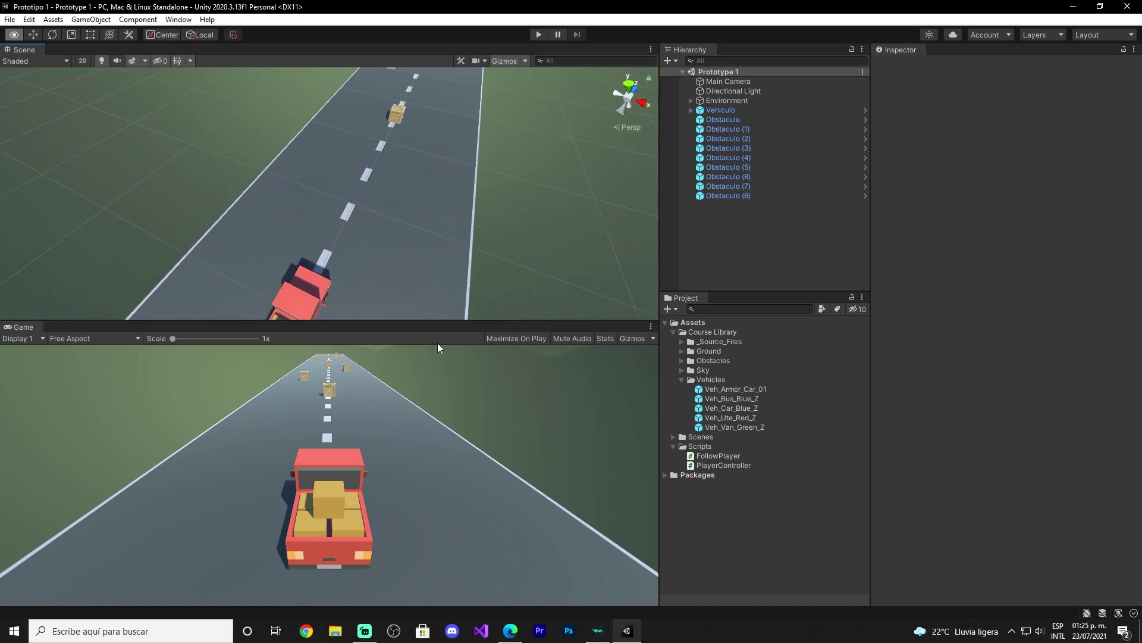
mouse_move(78, 193)
alt+mouse_down()
mouse_move(362, 353)
mouse_move(502, 203)
mouse_move(505, 165)
mouse_move(1081, 183)
mouse_move(1094, 233)
mouse_move(115, 299)
mouse_move(443, 220)
mouse_move(421, 168)
mouse_move(424, 256)
mouse_move(394, 260)
alt+mouse_up()
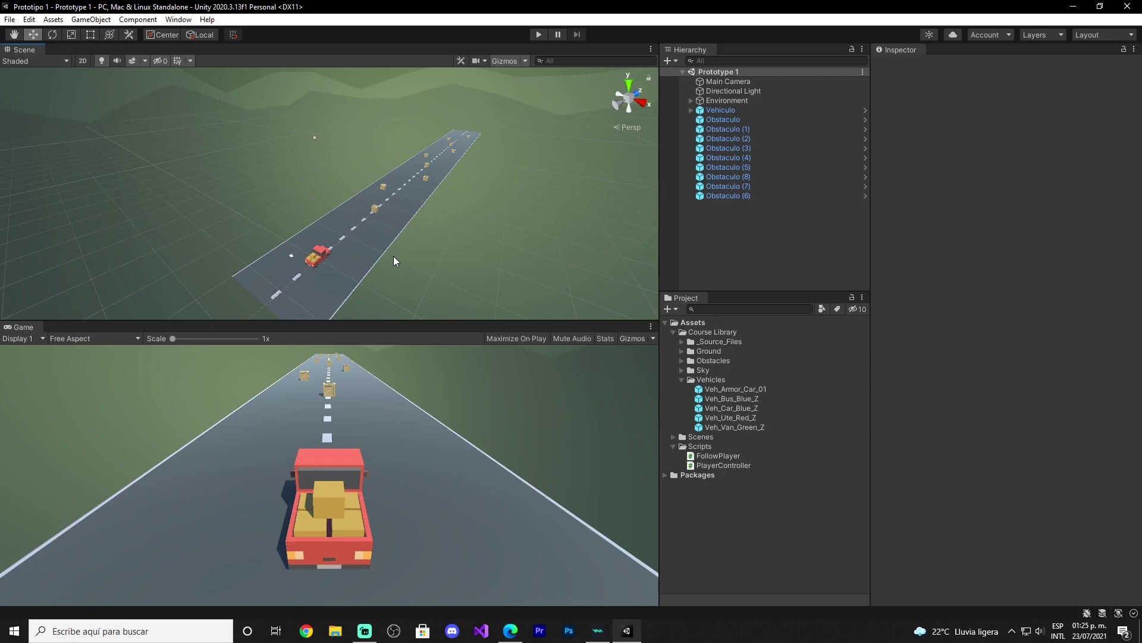
click(741, 236)
double_click(733, 467)
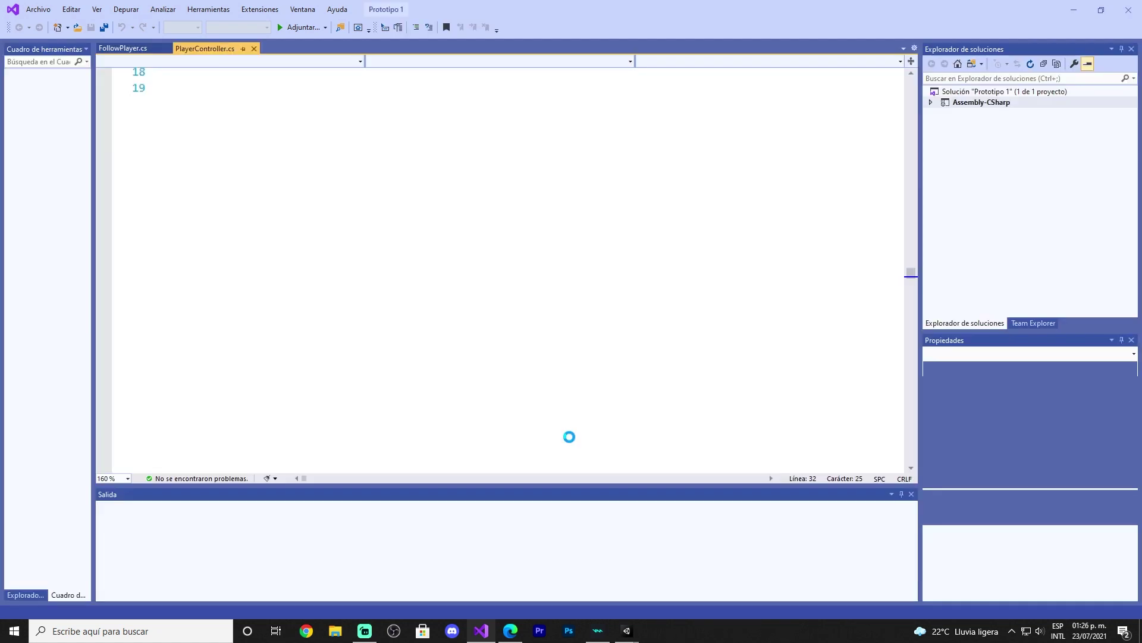
- Delete the turn-speed and vehicle-speed comments and the blank line after turnSpeed
scroll(571, 434, up, 4)
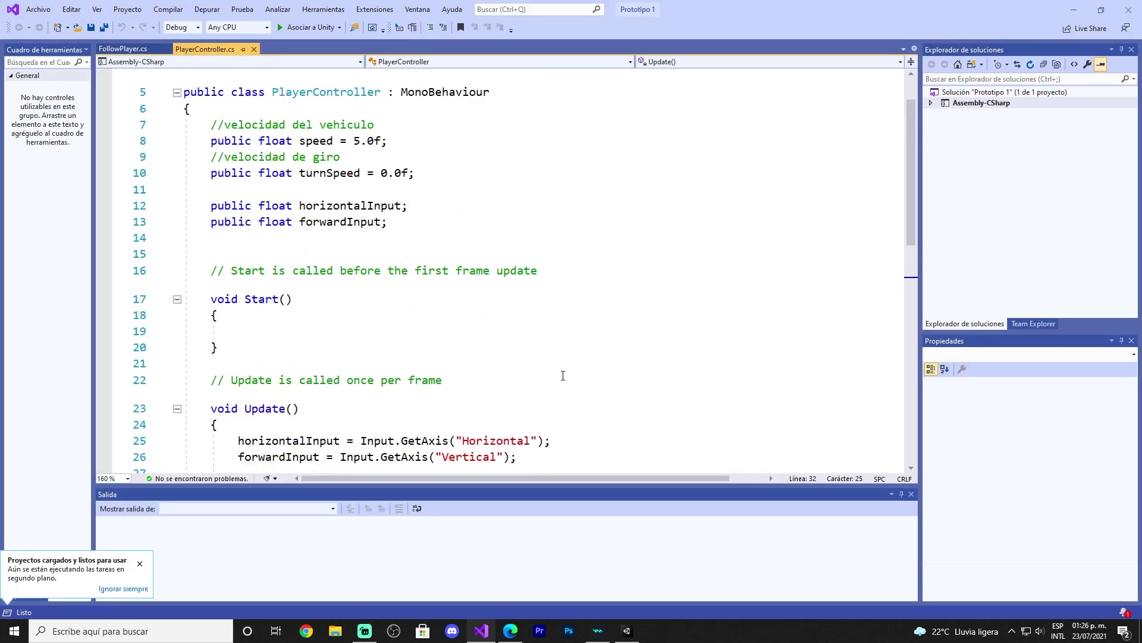
scroll(527, 440, up, 1)
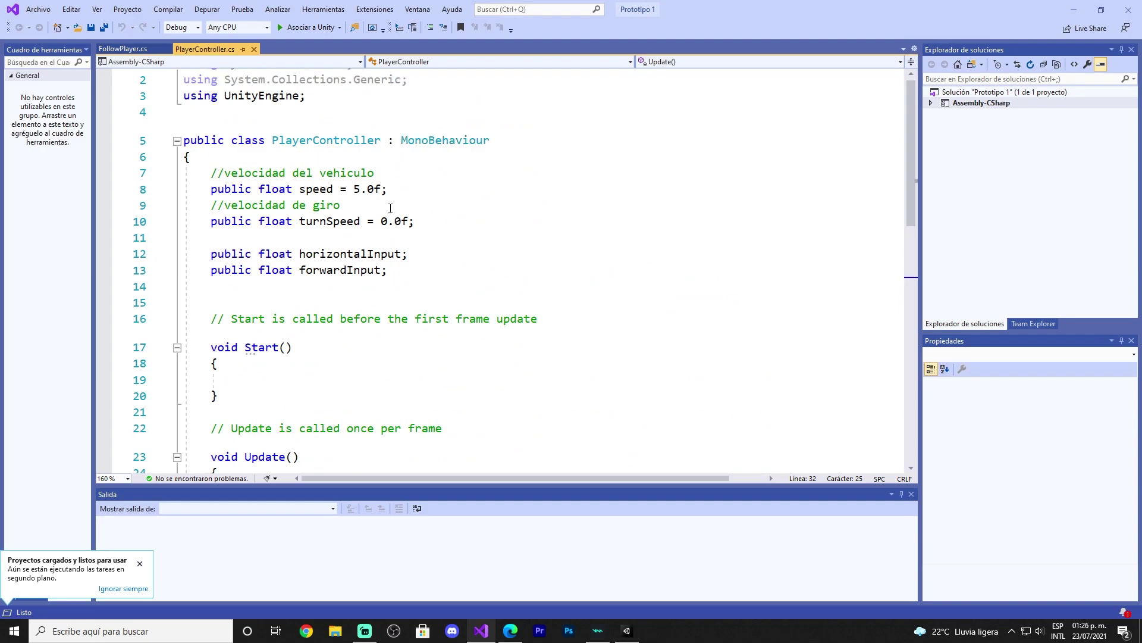
mouse_move(390, 208)
mouse_down()
mouse_move(416, 187)
mouse_move(407, 158)
mouse_up()
key(Delete)
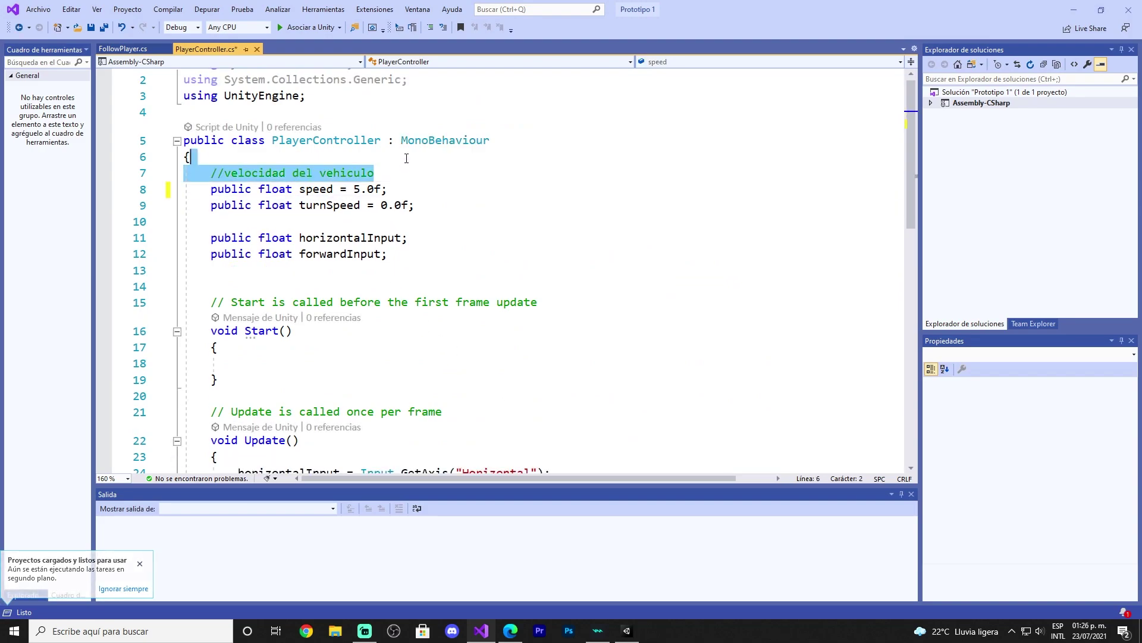
key(Delete)
click(333, 204)
key(BackSpace)
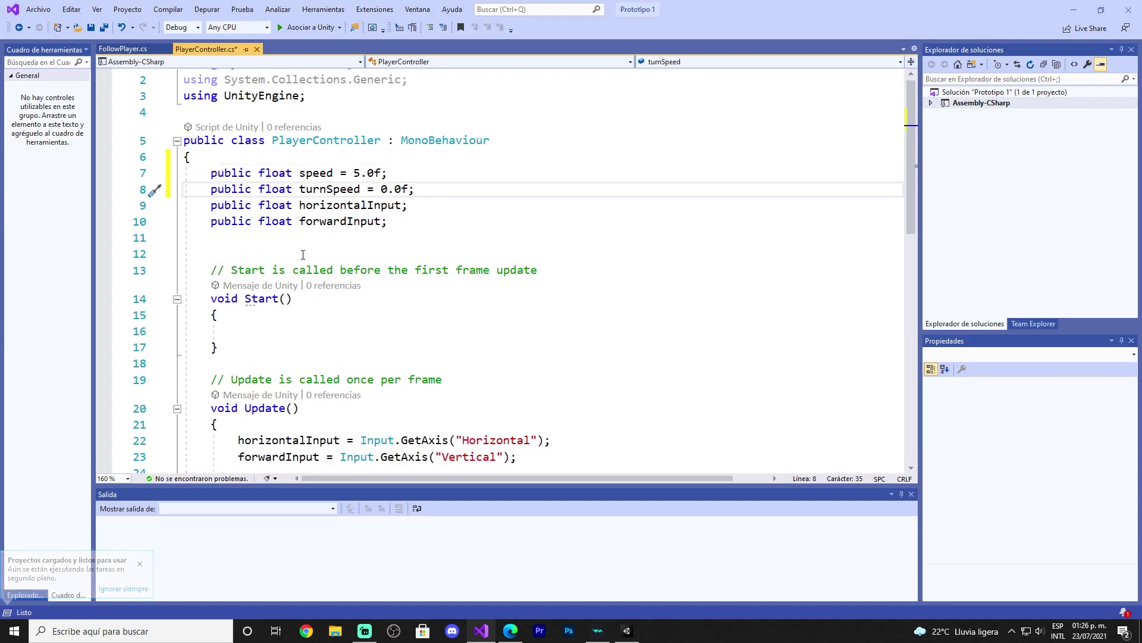
- Remove the Start comment with its blank lines and the Update per-frame comment
drag(566, 273, 552, 241)
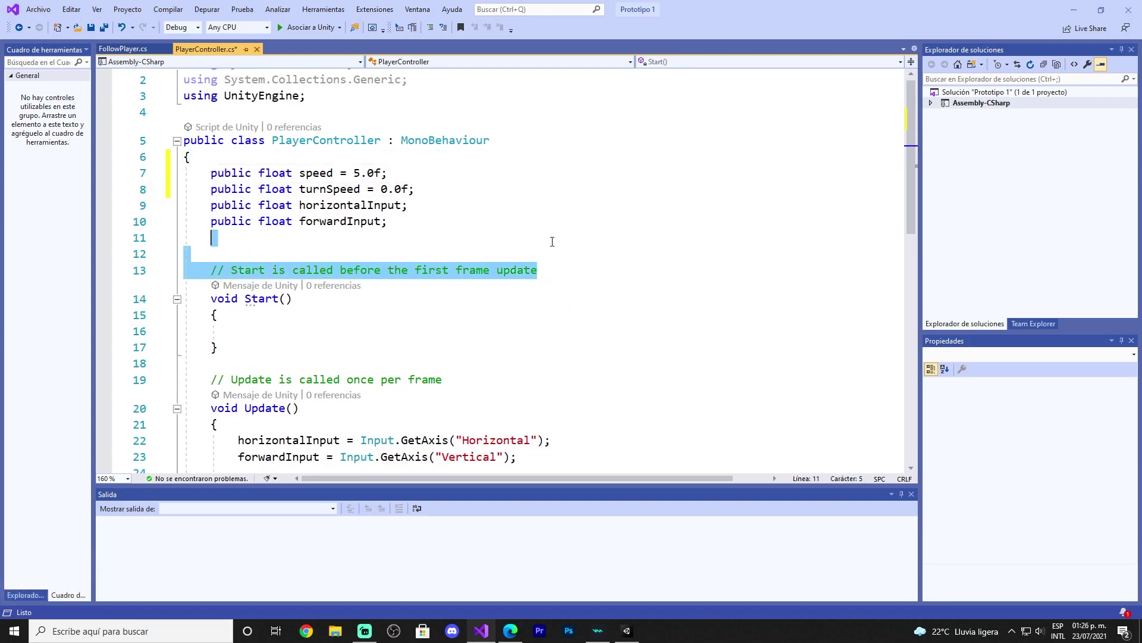
key(Delete)
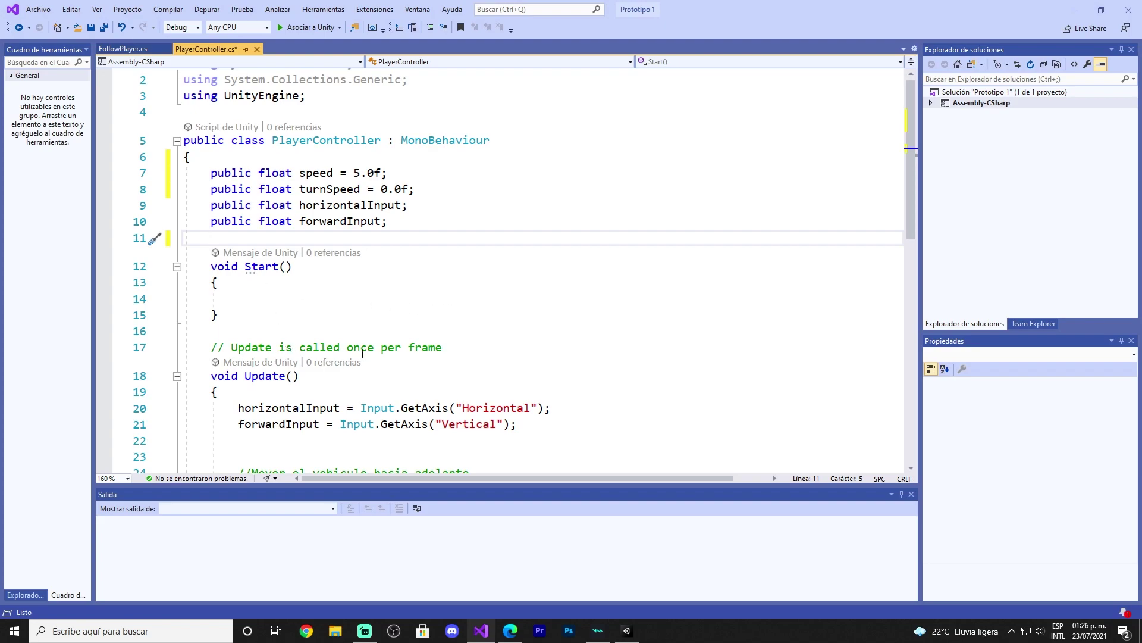
drag(444, 347, 438, 325)
key(Delete)
- Strip the movement comments from Update, leaving one blank line between input and movement code
scroll(441, 361, down, 3)
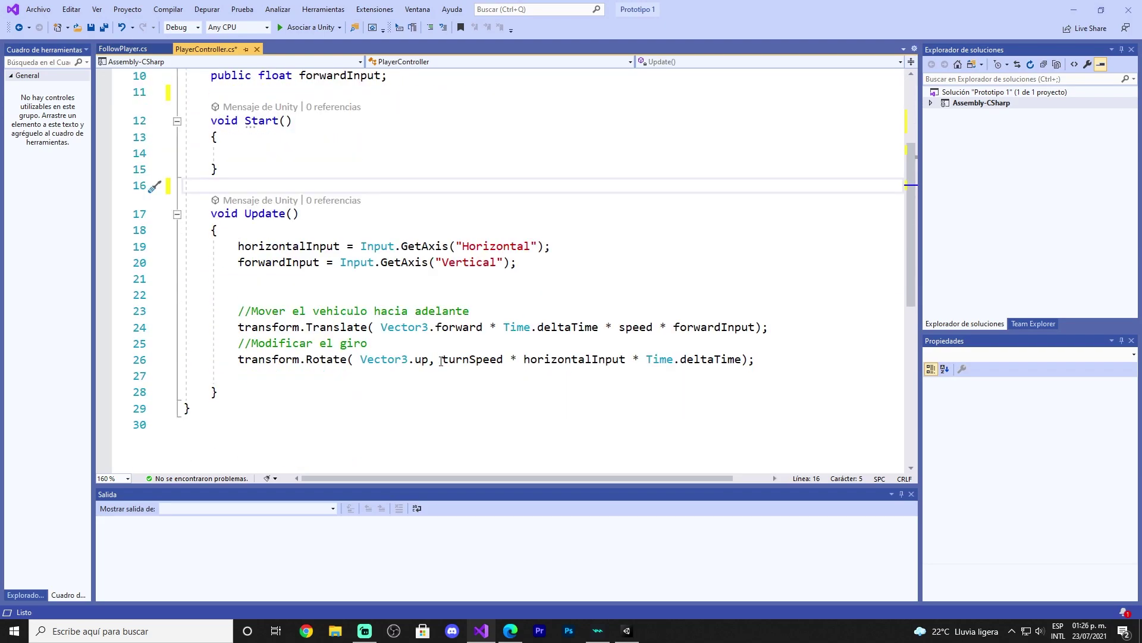
scroll(441, 361, down, 1)
click(324, 228)
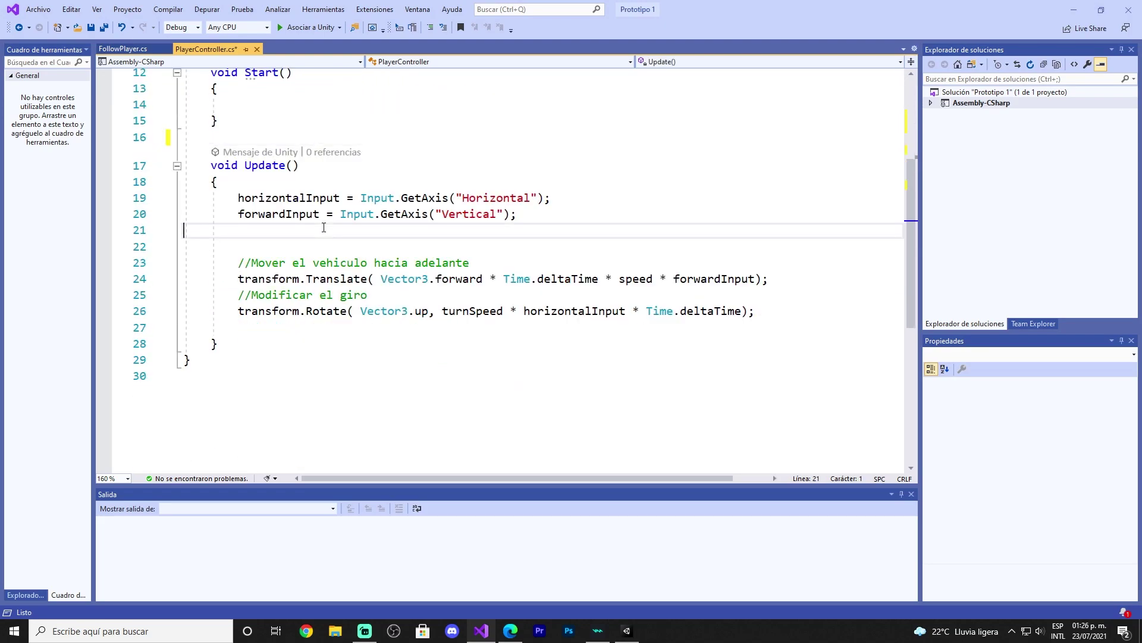
key(BackSpace)
mouse_move(473, 246)
mouse_down()
mouse_move(549, 218)
mouse_move(772, 229)
mouse_up()
key(Delete)
key(Delete)
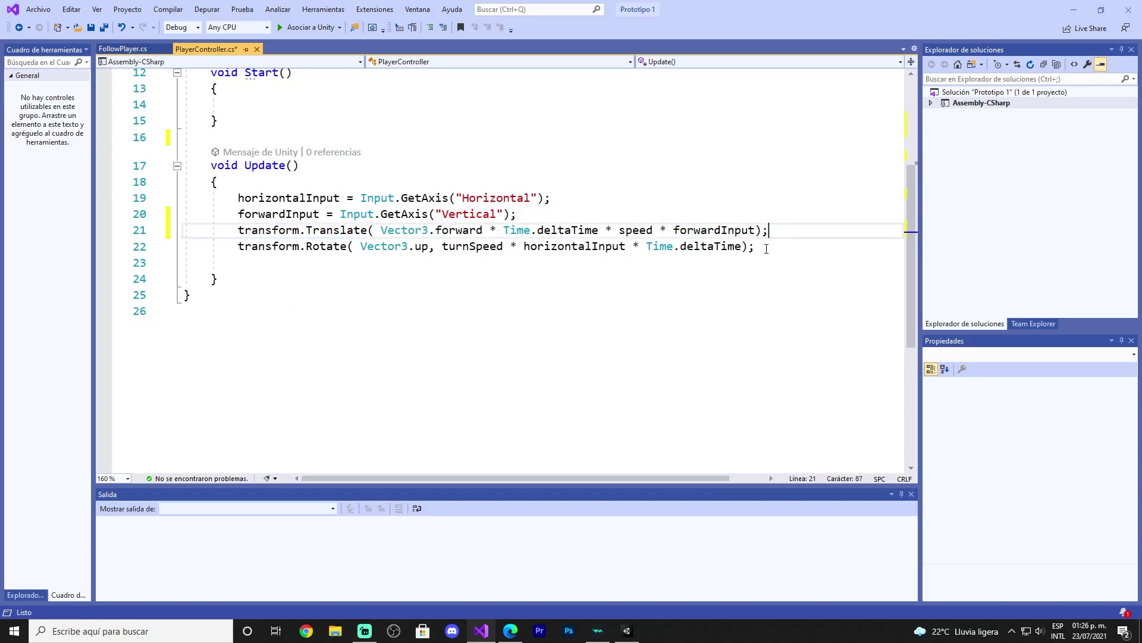
click(555, 216)
key(Return)
- Add a blank line right after the class's opening brace, above the variable declarations
scroll(512, 373, up, 1)
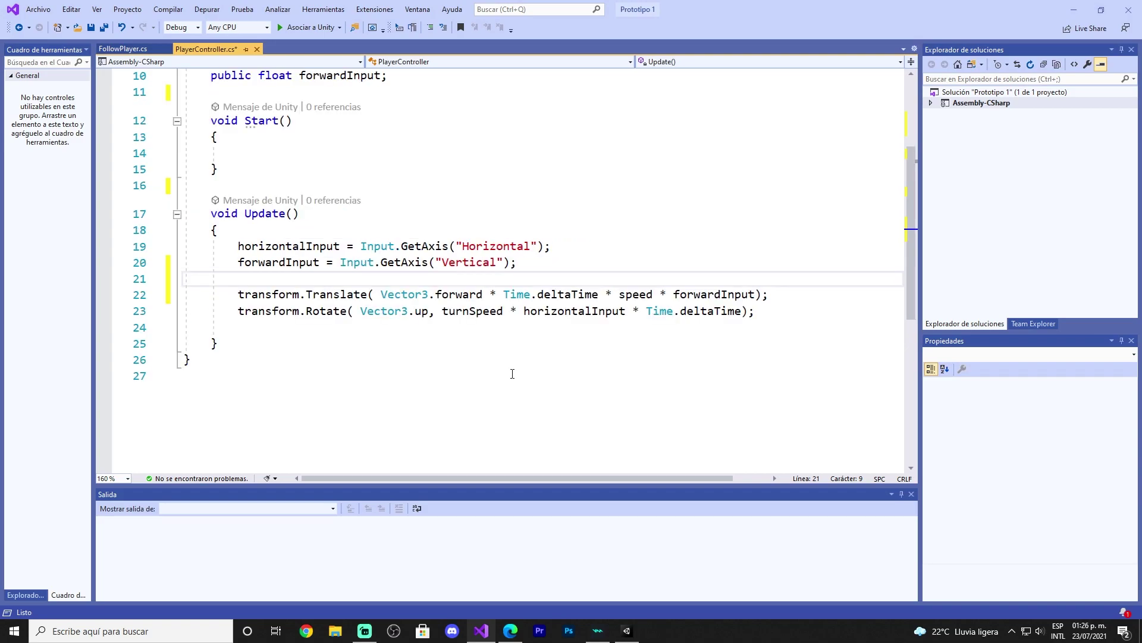
scroll(512, 373, up, 2)
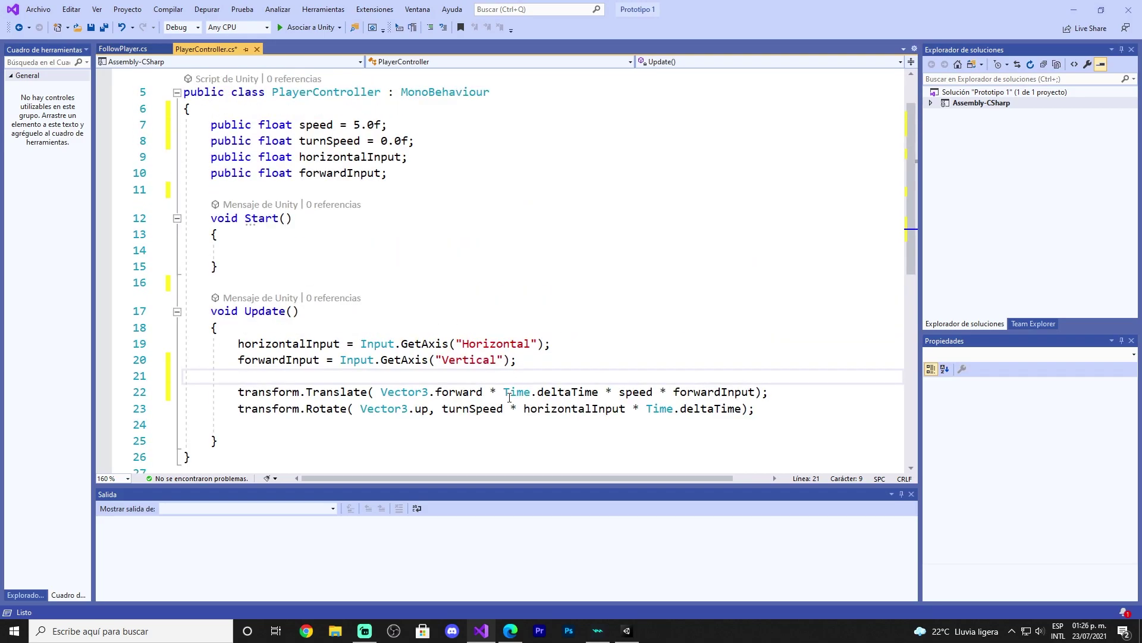
scroll(518, 410, down, 3)
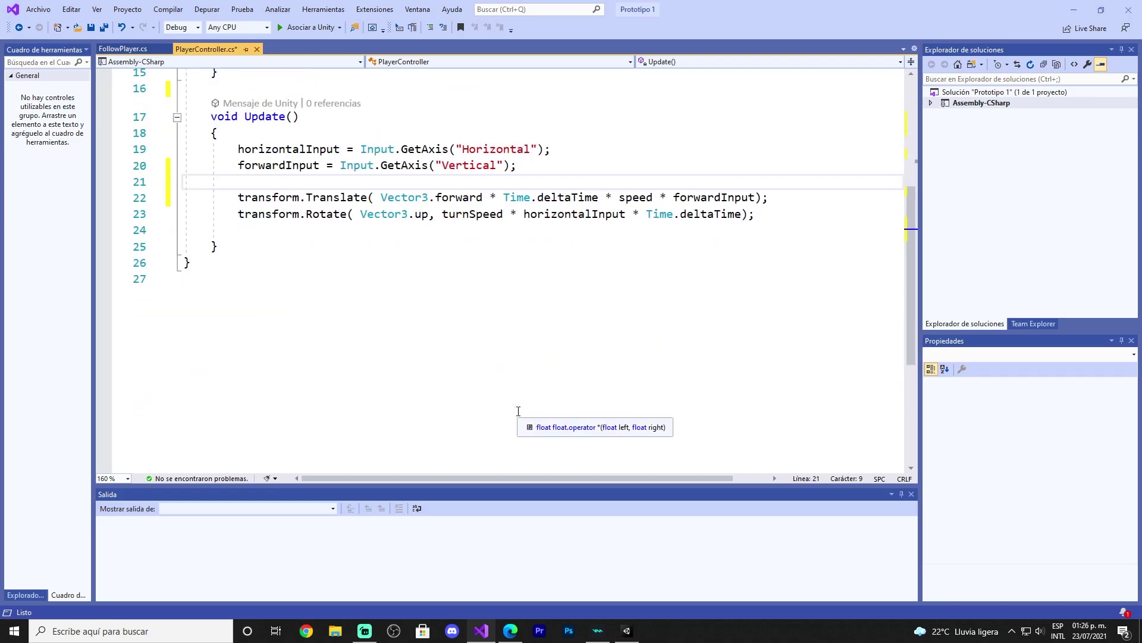
scroll(518, 411, up, 3)
click(788, 381)
scroll(768, 405, up, 1)
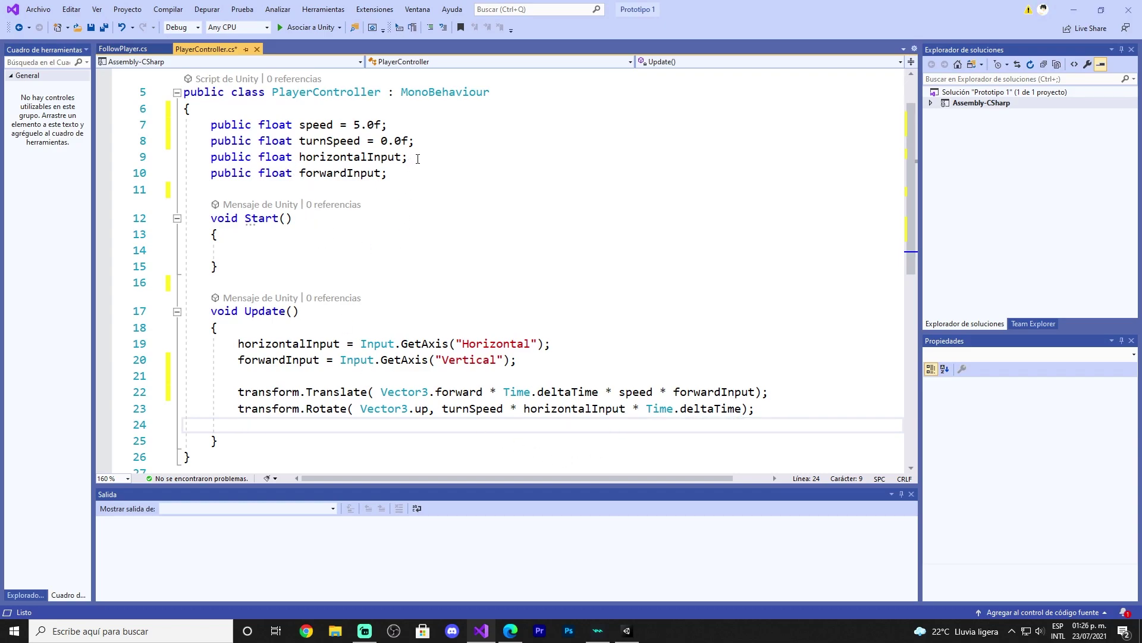
click(417, 158)
key(Return)
key(BackSpace)
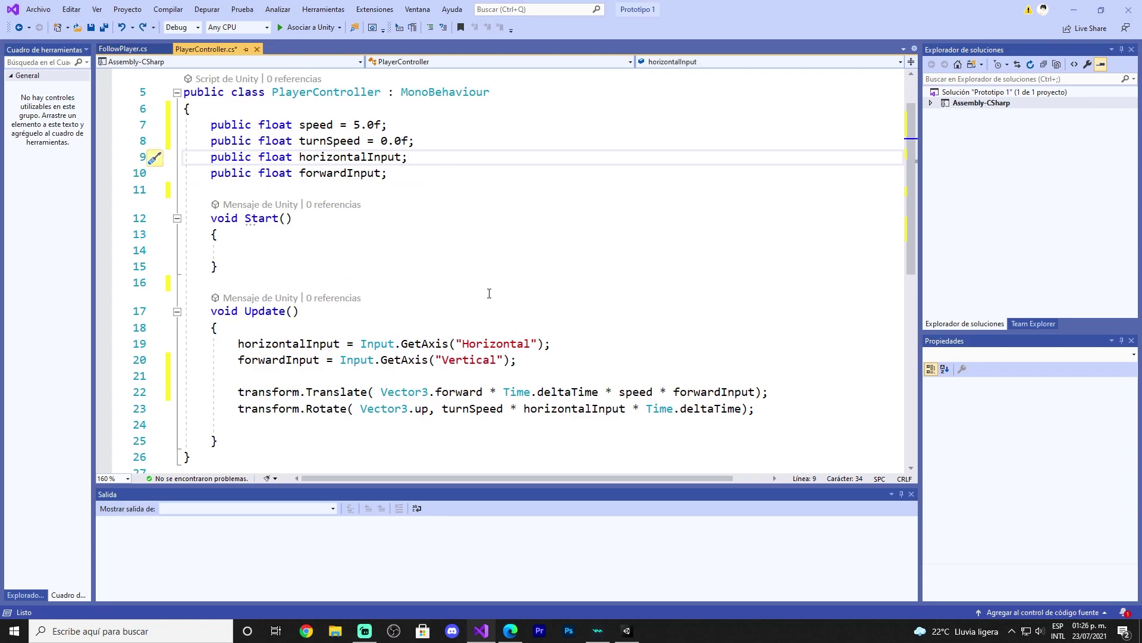
click(339, 110)
key(Return)
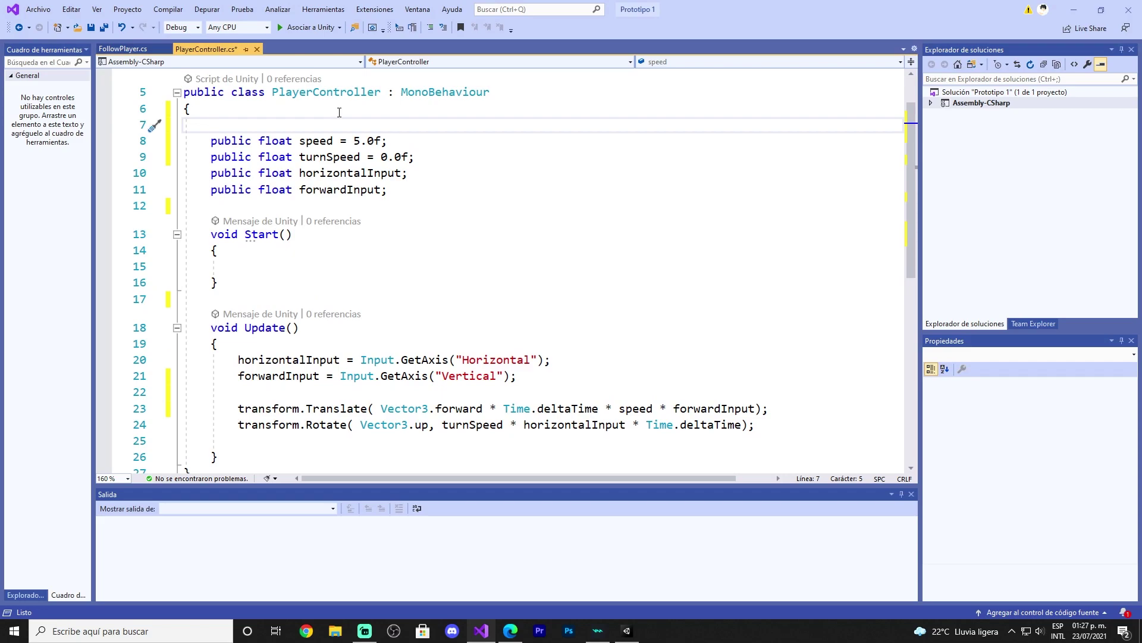
- Add the comment //Variables de manejor above the variable declarations
text(//)
text(Vari)
text(ables )
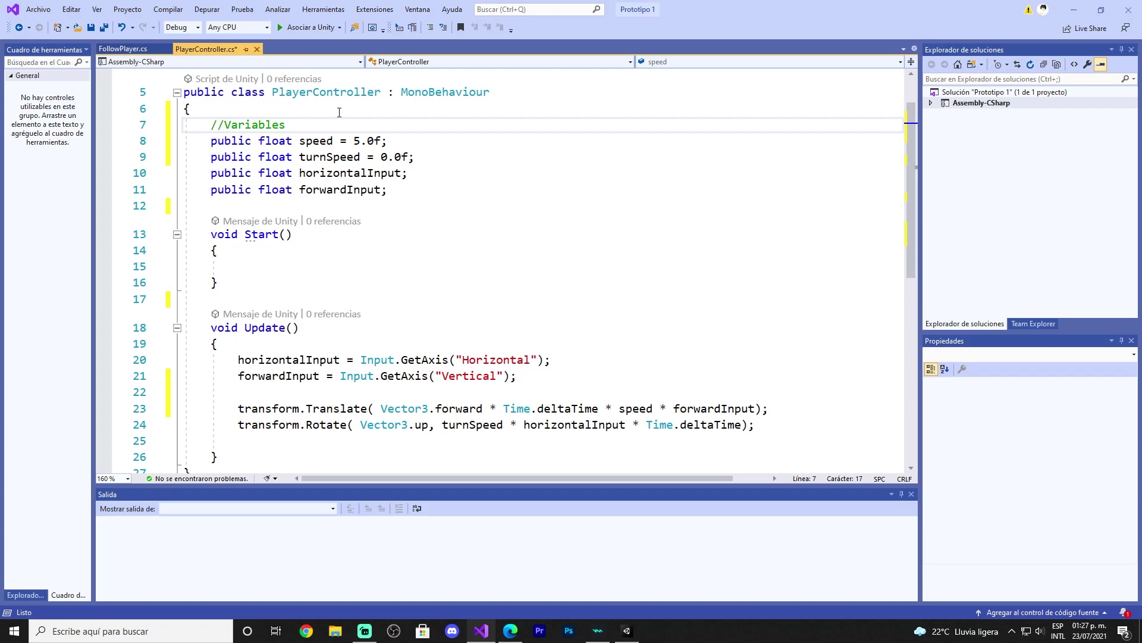
text(de mane)
text(jor)
scroll(336, 226, down, 1)
- Add the comment //Asigancion de configuraciones teclado at the top of Update
click(371, 288)
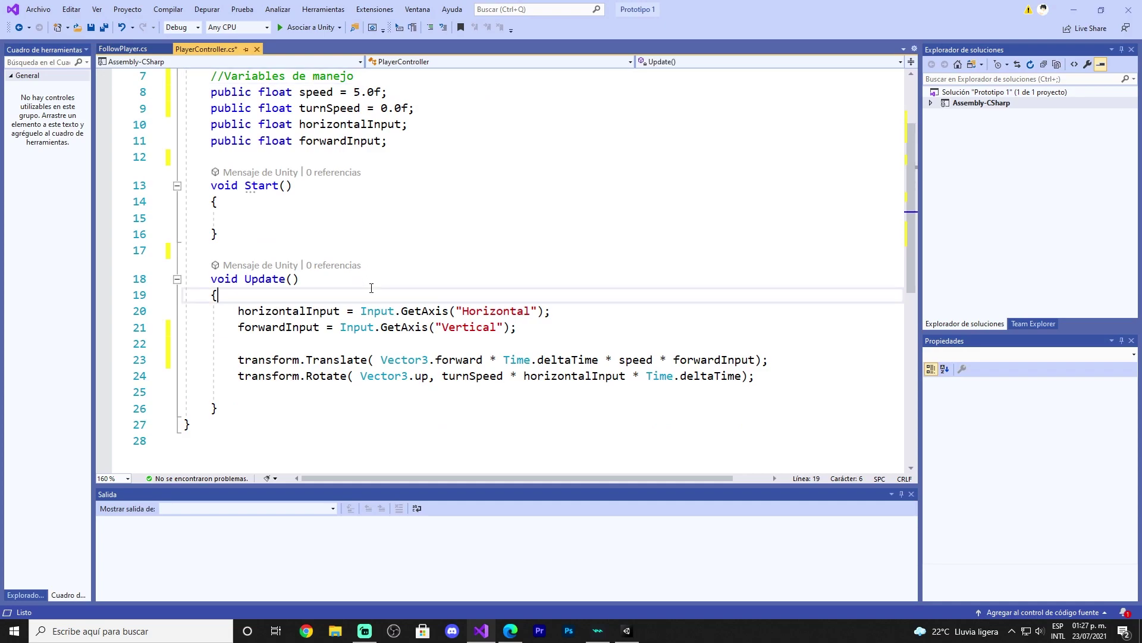
key(Return)
text(//)
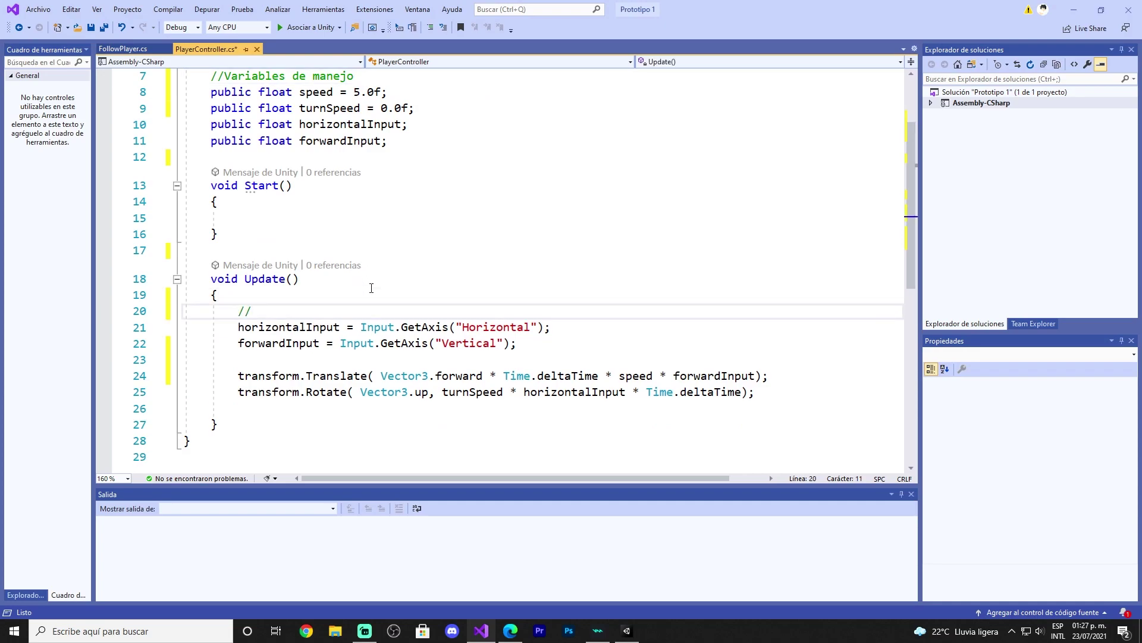
text(Asiga)
text(ncion de conf)
text(iguraciones)
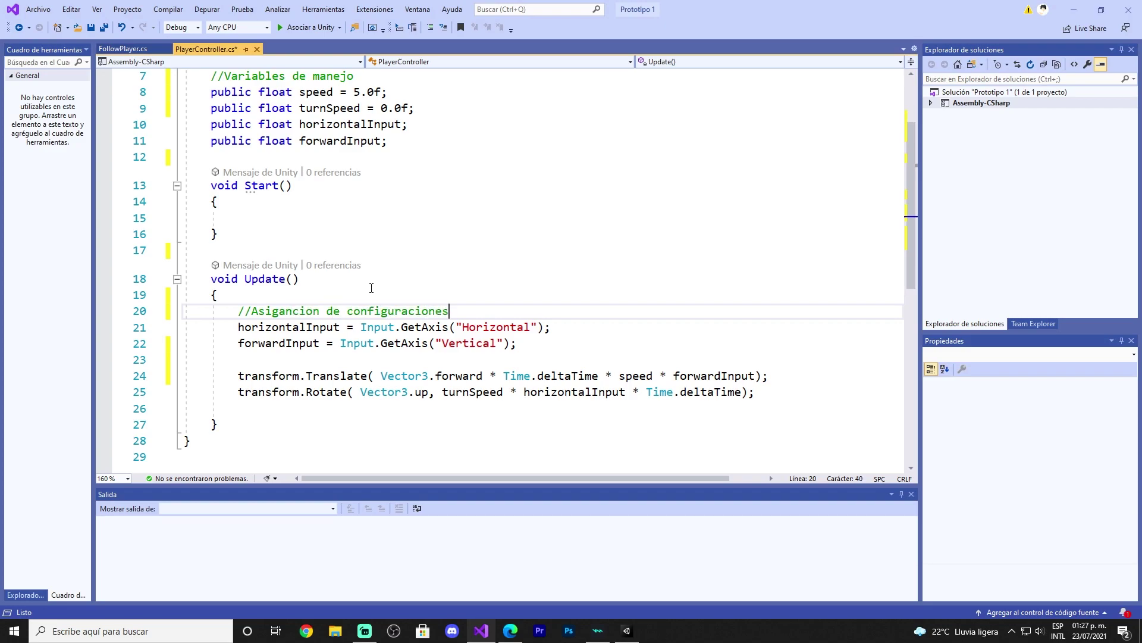
text( teclado)
- Label the movement code //Movilidad de vehiculo and save PlayerController.cs
click(332, 356)
text(//)
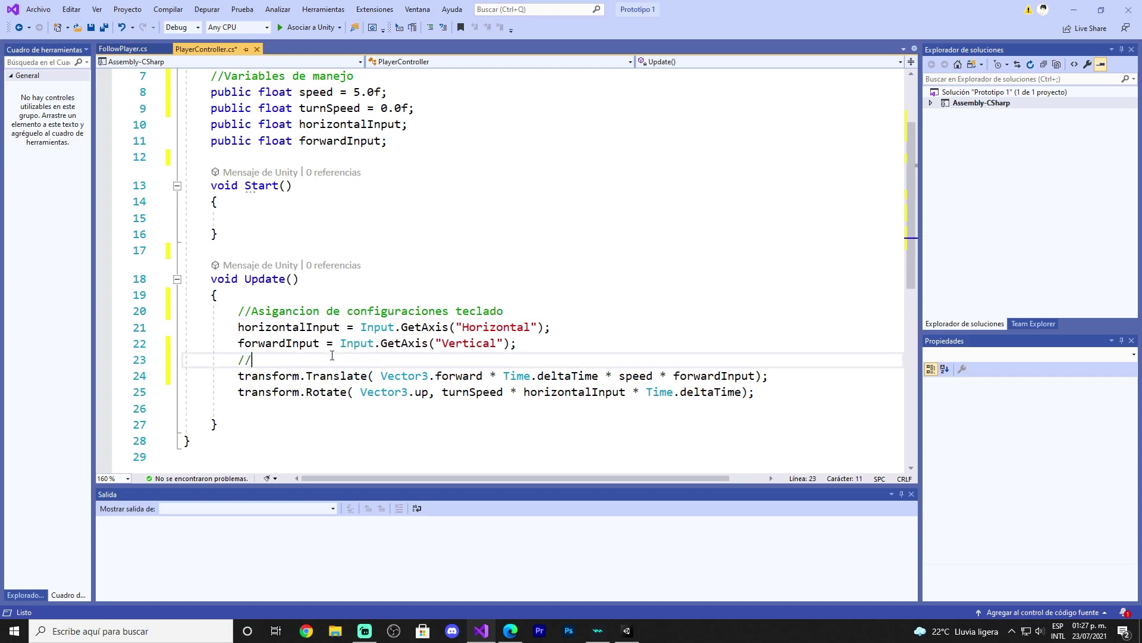
text(Tran)
text(sformacion)
key(BackSpace)
key(BackSpace)
key(BackSpace)
key(BackSpace)
key(BackSpace)
key(BackSpace)
key(BackSpace)
key(BackSpace)
key(BackSpace)
key(BackSpace)
key(BackSpace)
key(BackSpace)
key(BackSpace)
key(BackSpace)
text(Movilidad )
text(de vehicul)
text(o)
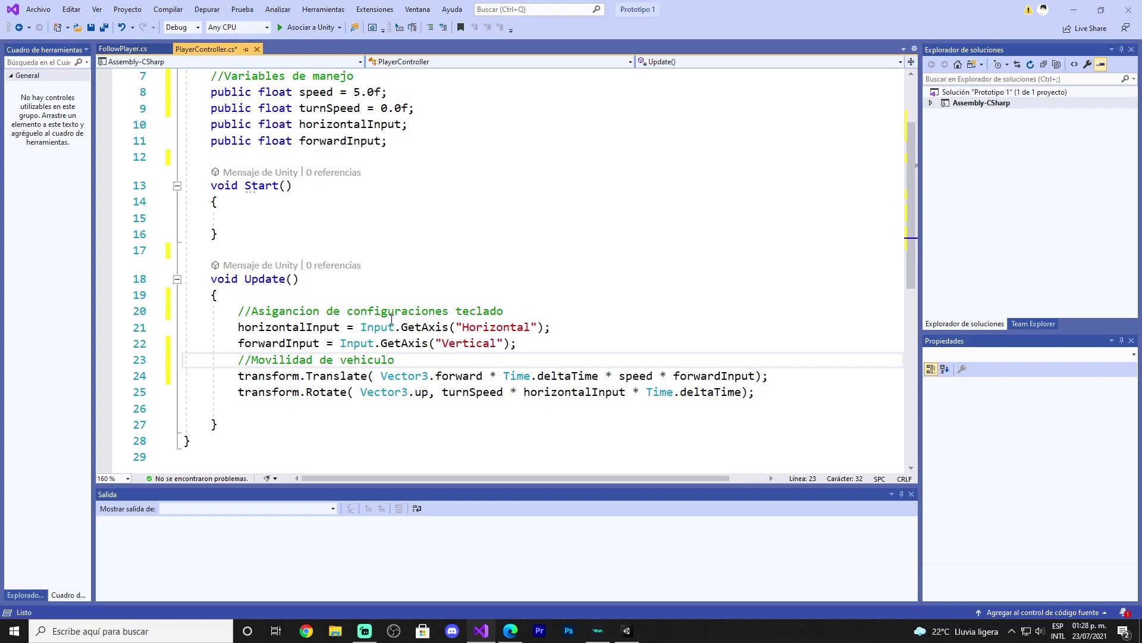
key(ctrl+s)
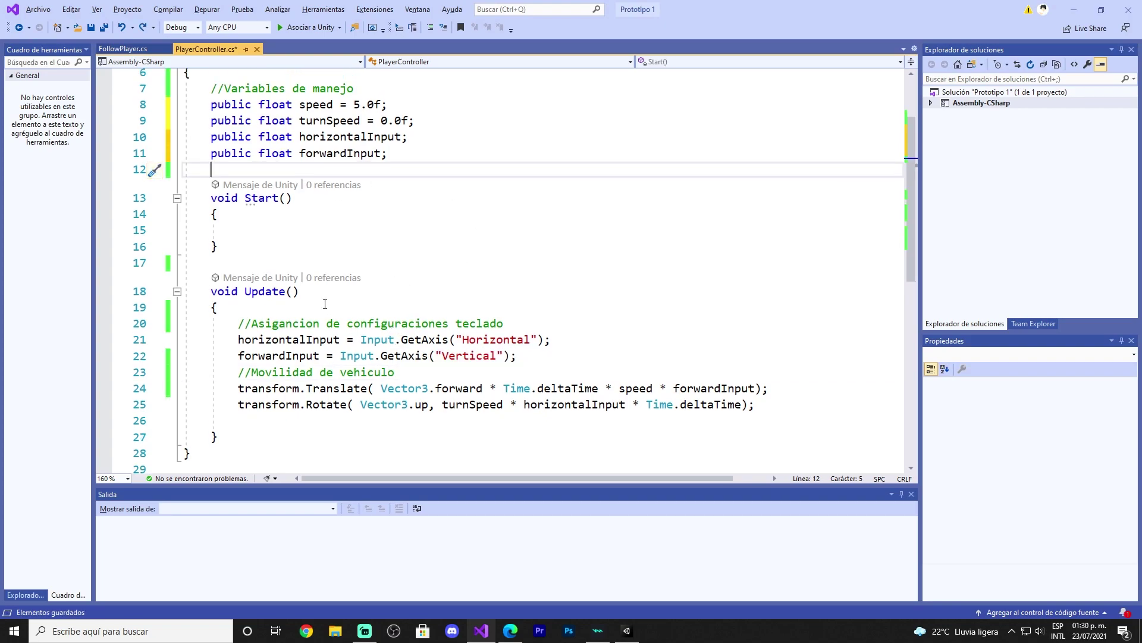
- Save the script and scroll through the code to review it
scroll(357, 298, up, 2)
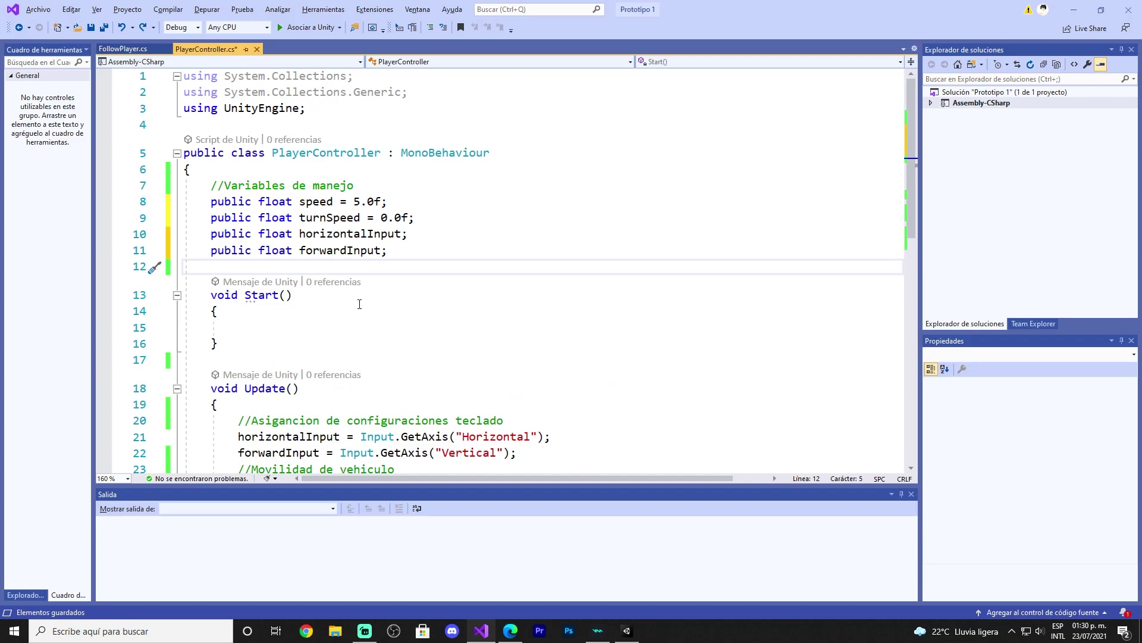
key(ctrl+s)
scroll(448, 280, down, 2)
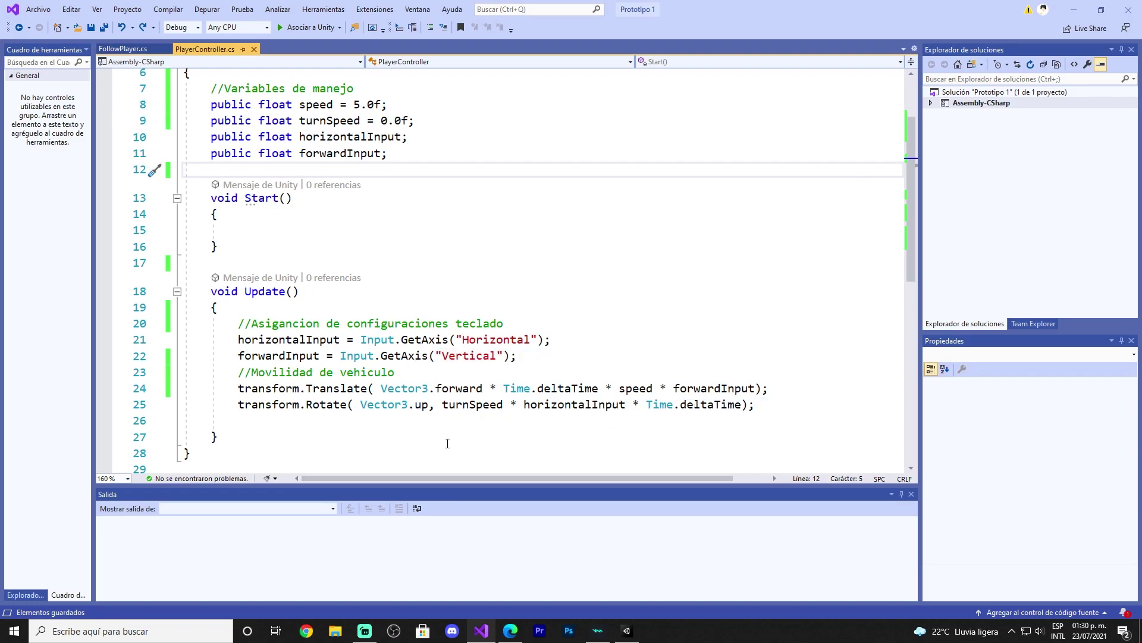
scroll(342, 355, up, 2)
scroll(397, 296, down, 6)
scroll(397, 296, up, 3)
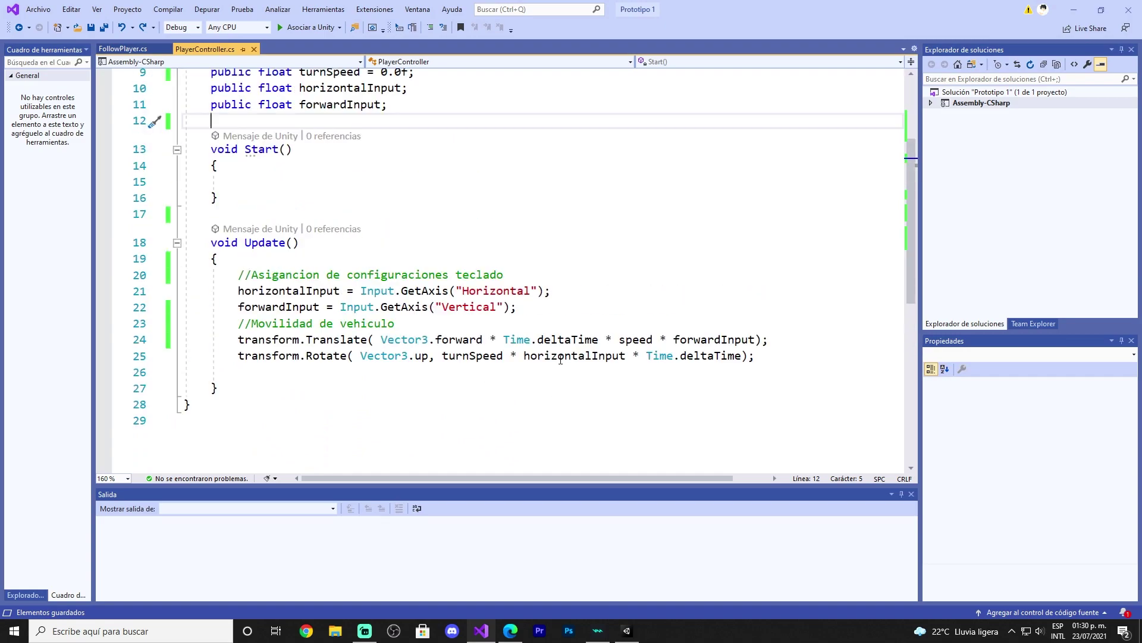
scroll(560, 358, up, 3)
scroll(560, 359, down, 1)
scroll(561, 358, up, 1)
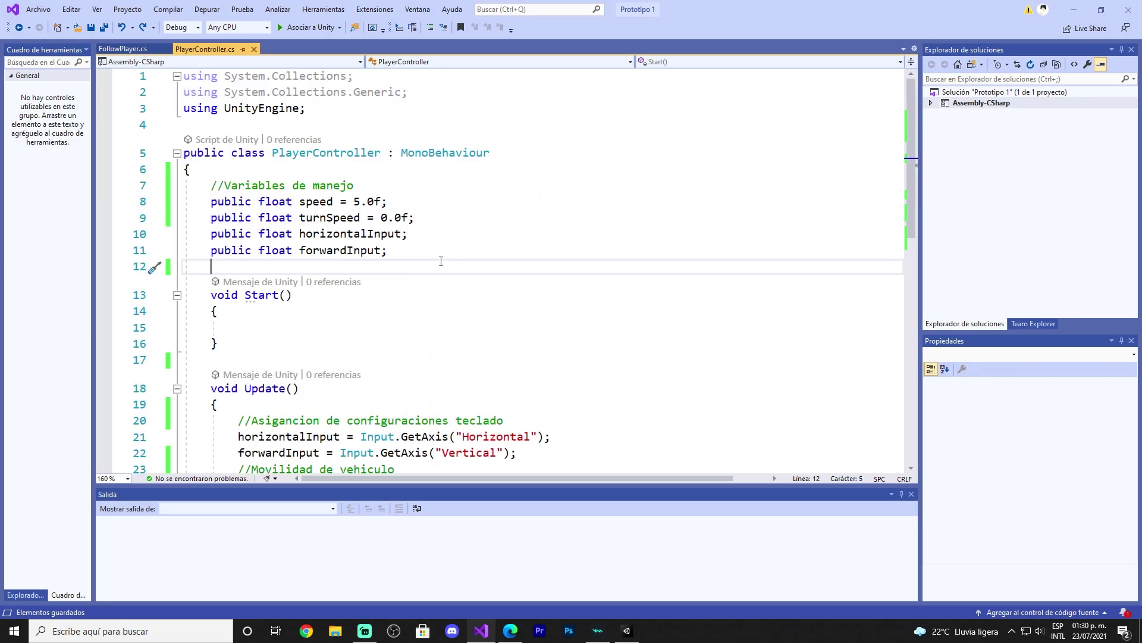
- Highlight the variables speed, turnSpeed, horizontalInput and forwardInput one by one
drag(387, 250, 205, 187)
click(508, 218)
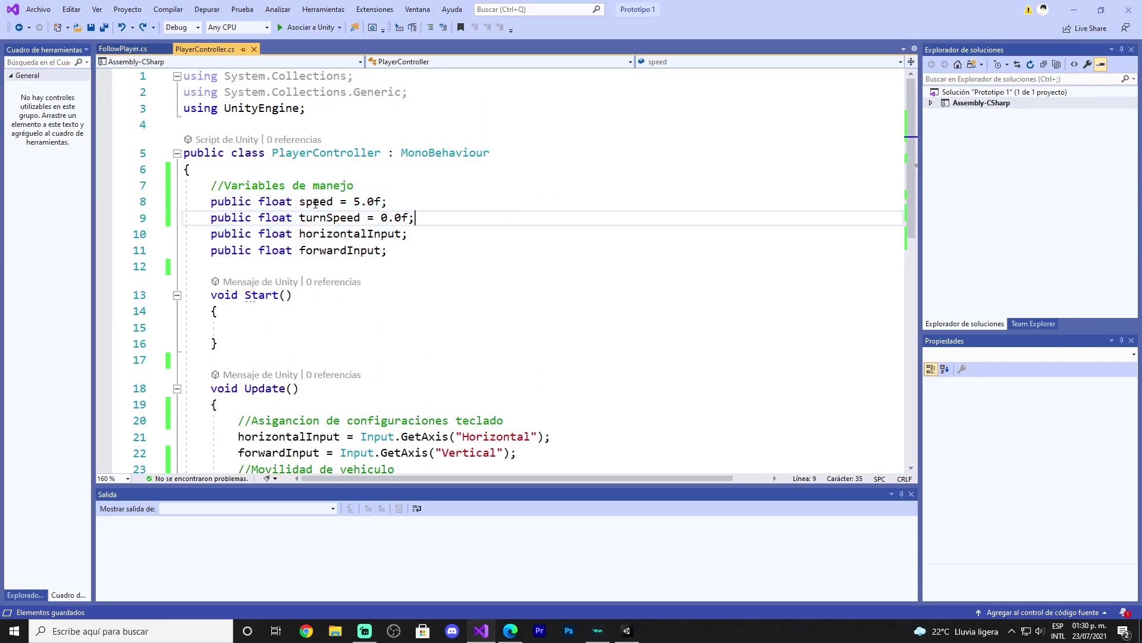
click(316, 201)
click(341, 217)
double_click(340, 217)
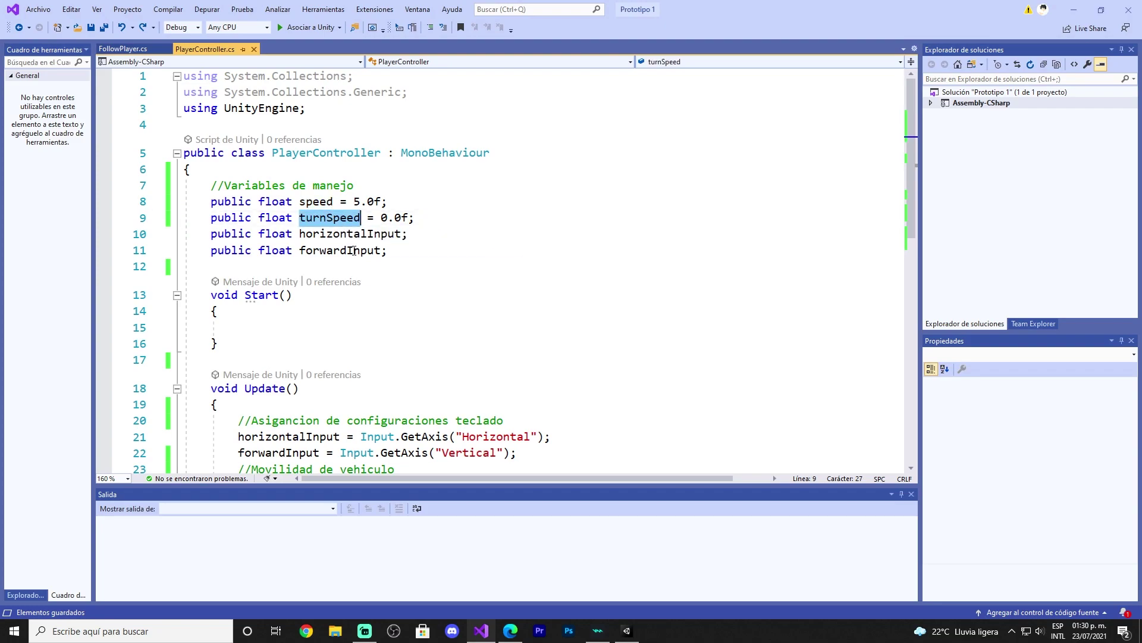
double_click(350, 233)
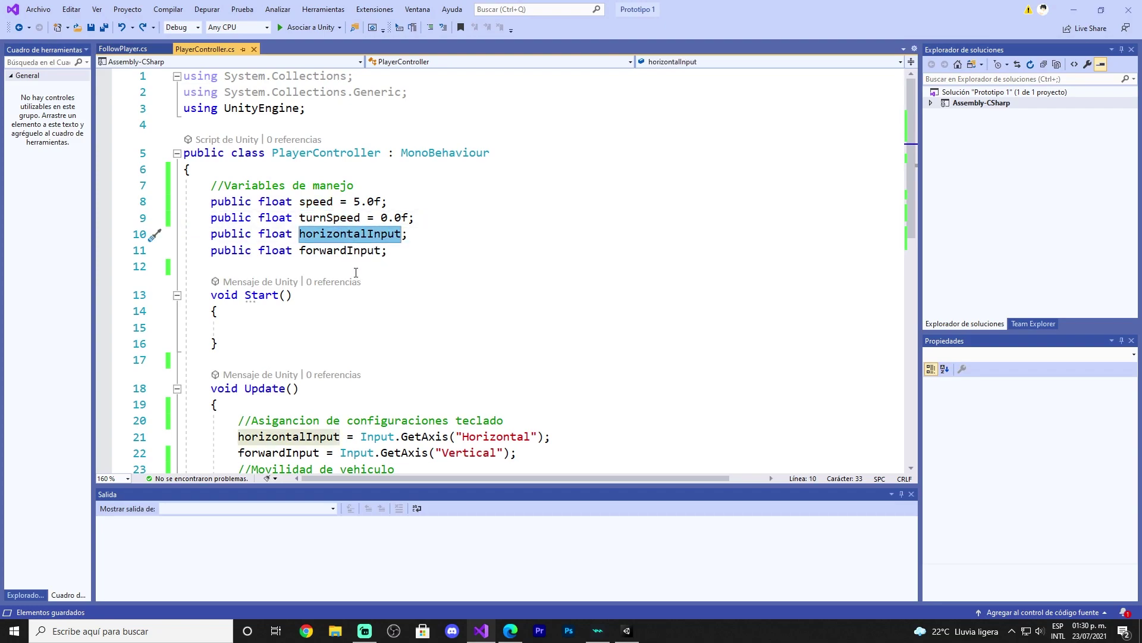
double_click(342, 250)
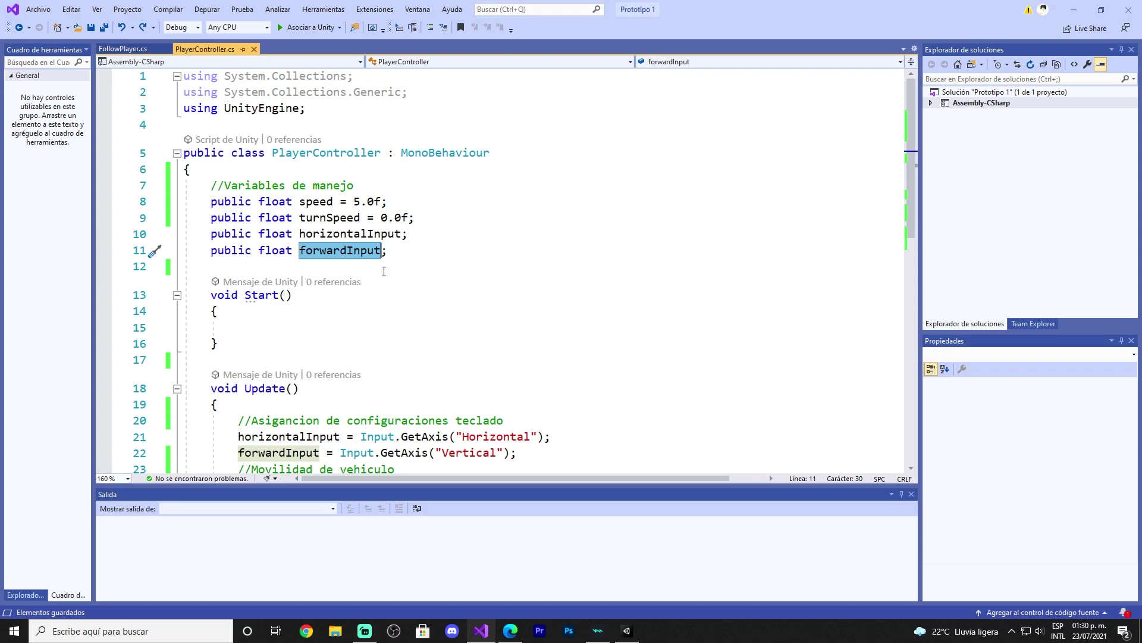
- Highlight the vehicle movement lines 23–25, then return to the Unity editor
scroll(384, 272, down, 3)
drag(517, 307, 238, 274)
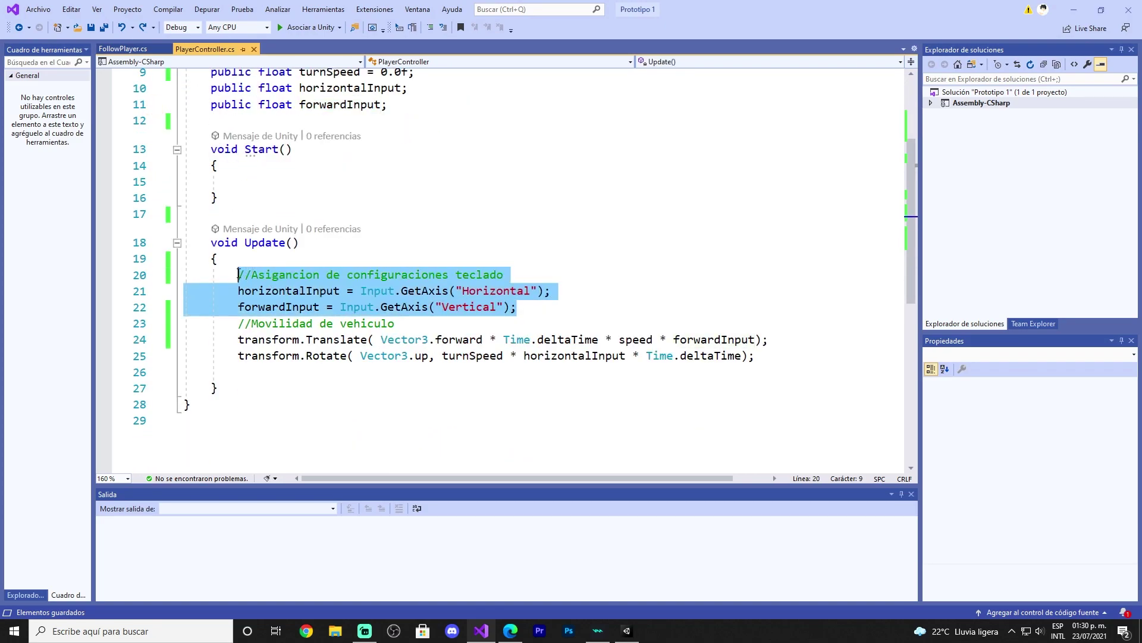
drag(237, 327, 758, 357)
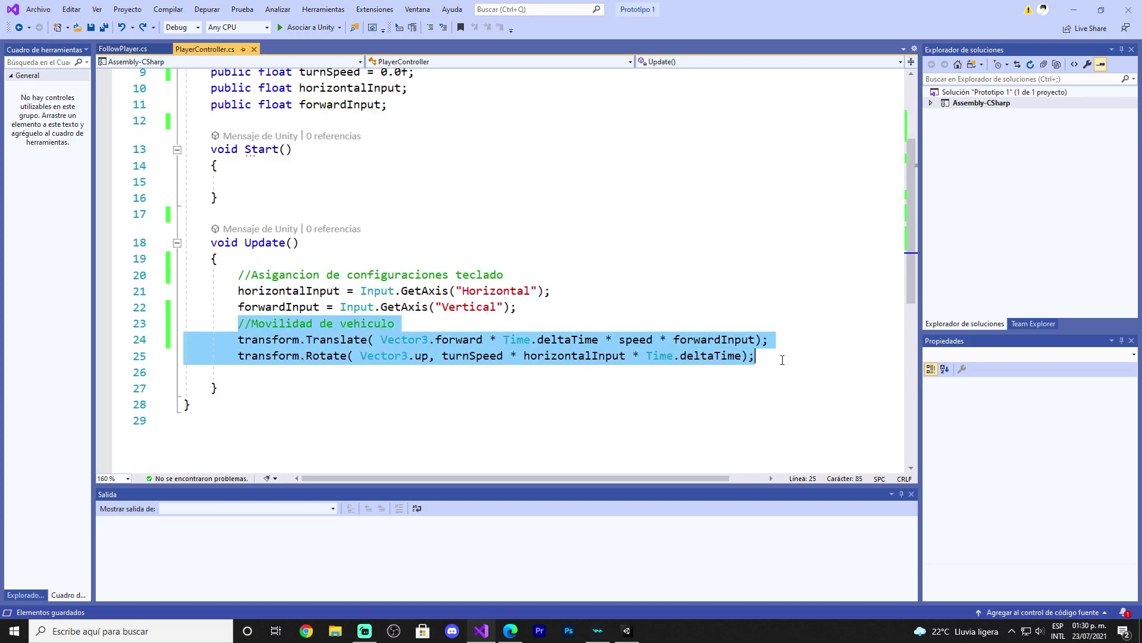
click(757, 357)
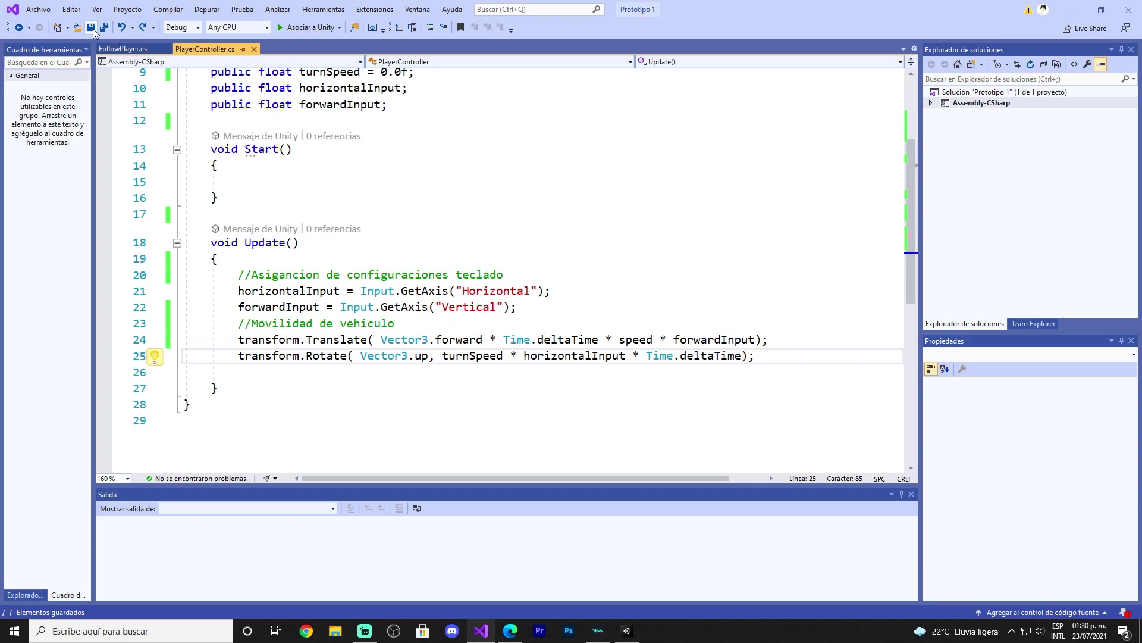
scroll(520, 325, up, 1)
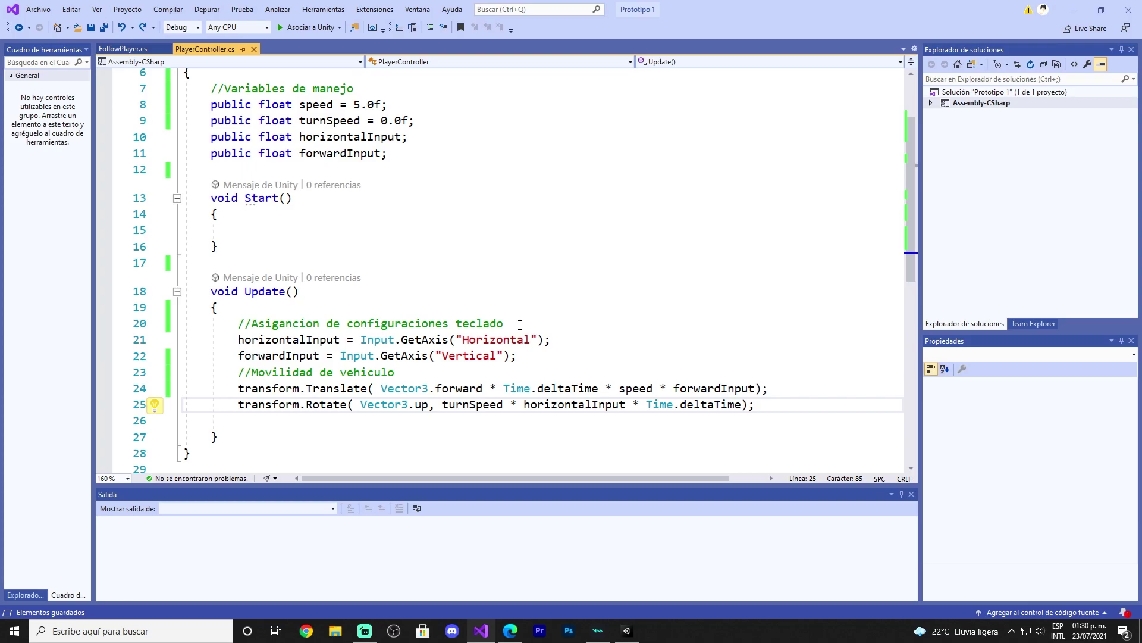
click(626, 630)
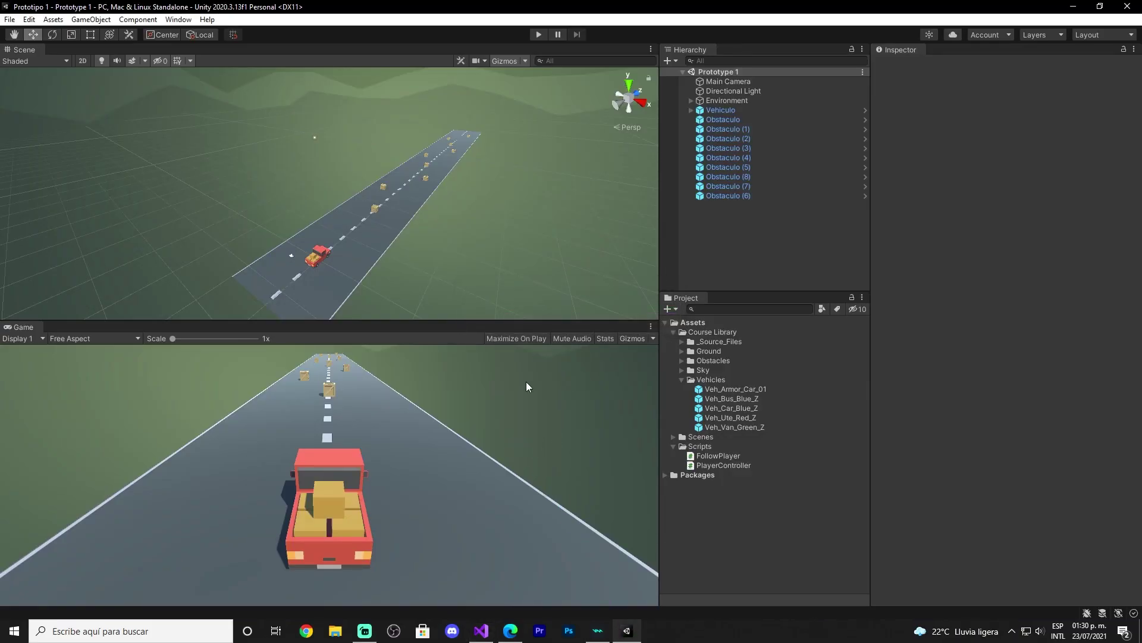
- Drive the car past the crates in Play mode, stop, and bring Visual Studio back
click(537, 36)
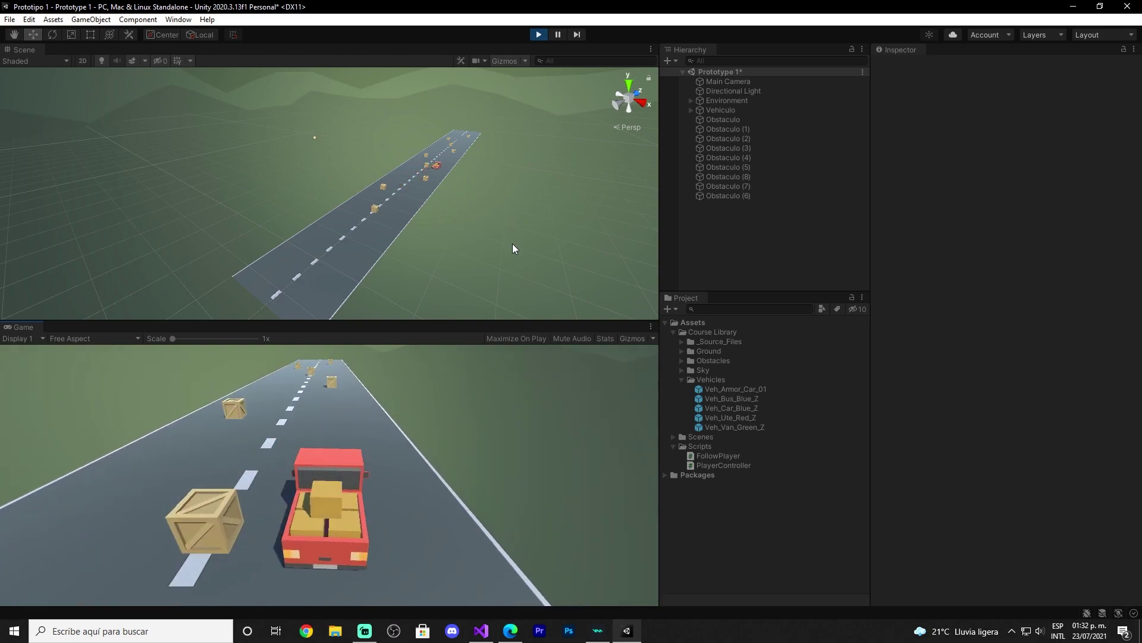
click(540, 36)
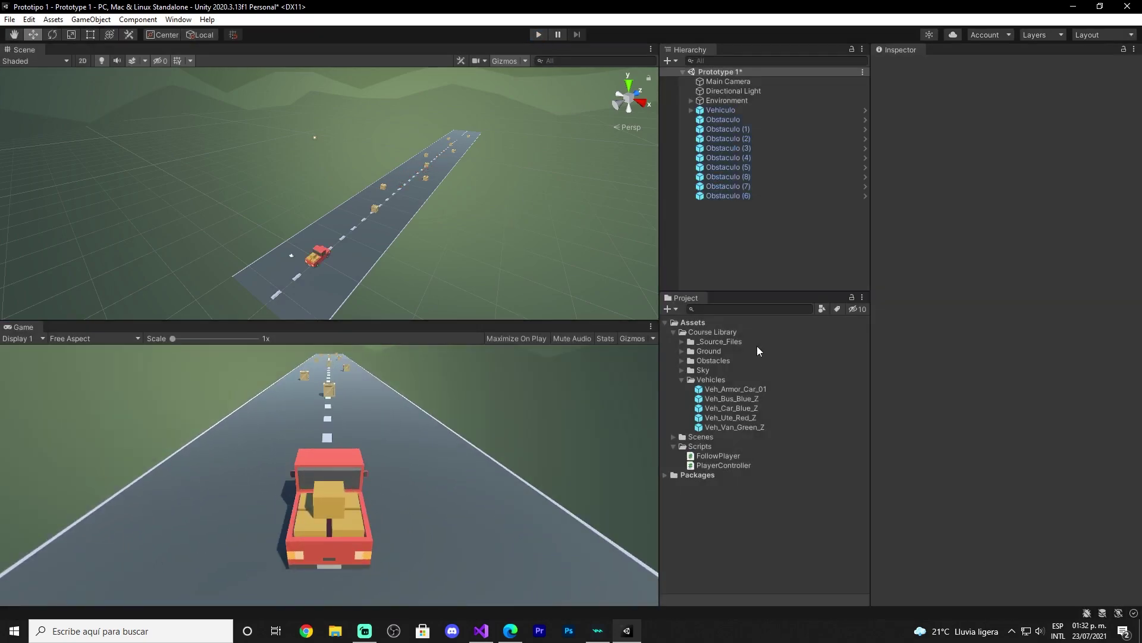
click(482, 631)
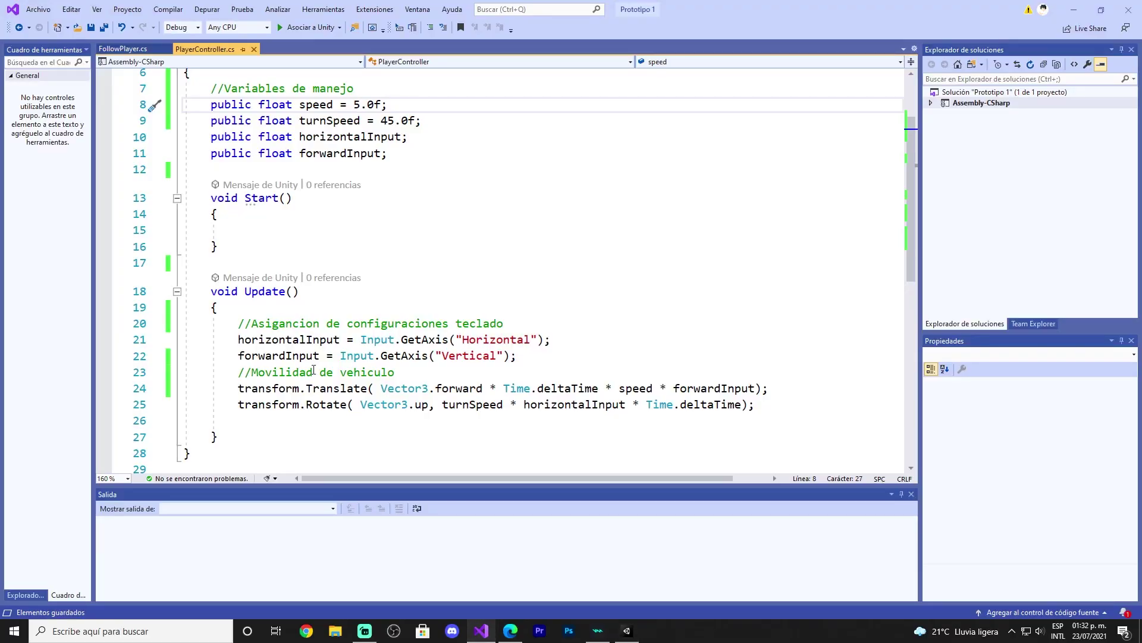
- Close the Visual Studio window to get back to the Unity scene
ctrl+scroll(322, 412, up, 2)
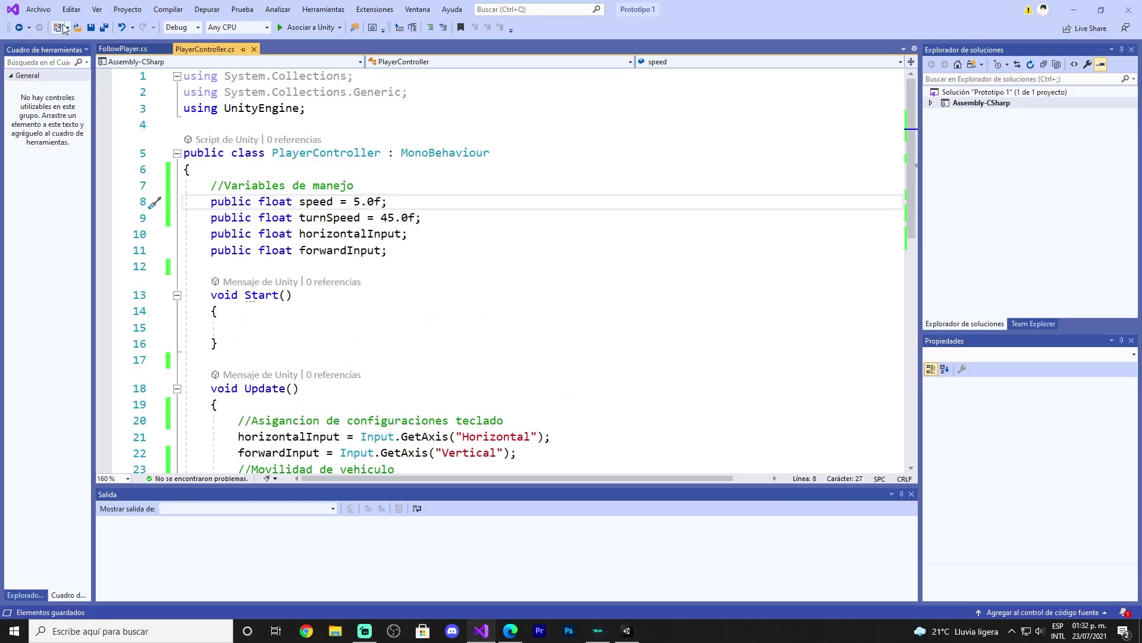
click(1126, 12)
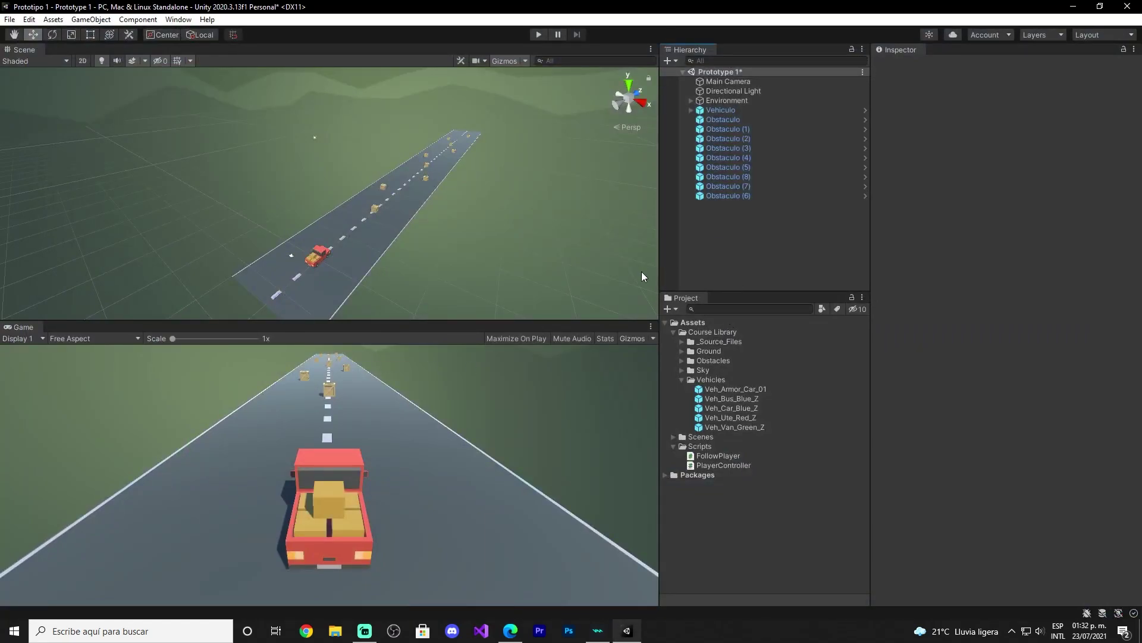
click(716, 134)
click(717, 146)
click(716, 157)
click(717, 167)
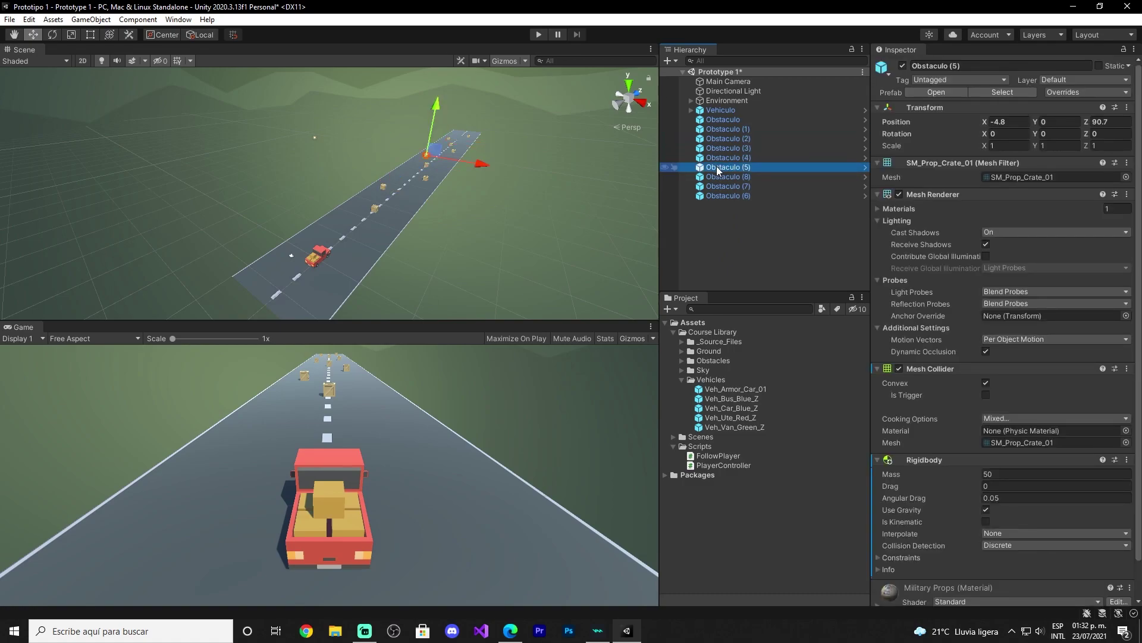
click(714, 176)
click(712, 186)
click(710, 195)
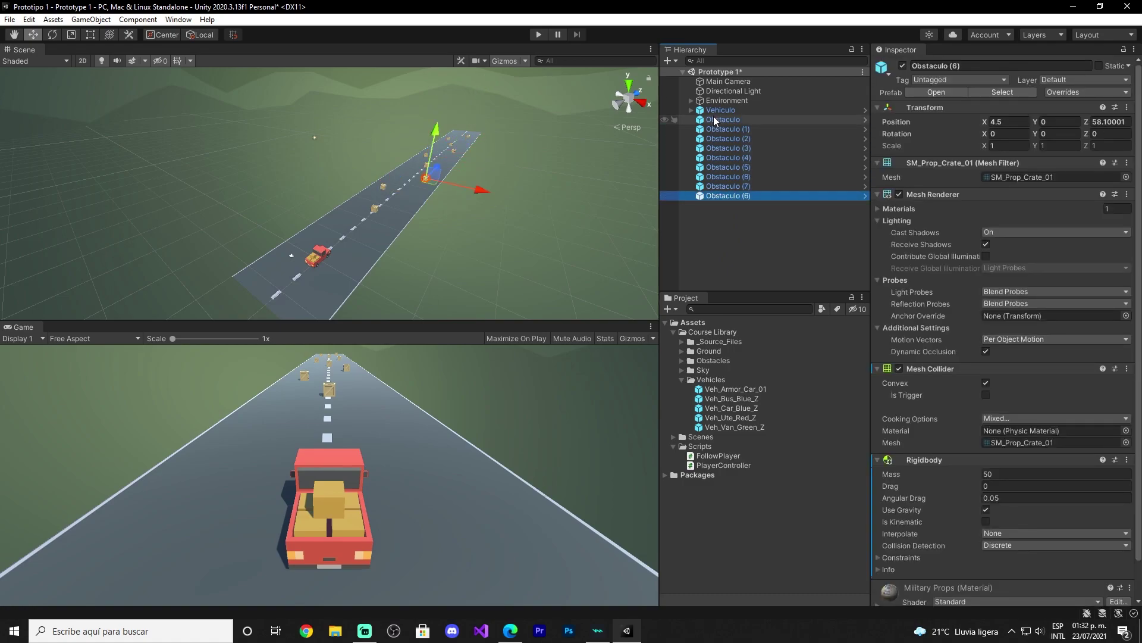
click(712, 118)
click(714, 127)
click(715, 137)
click(715, 147)
click(712, 157)
click(713, 167)
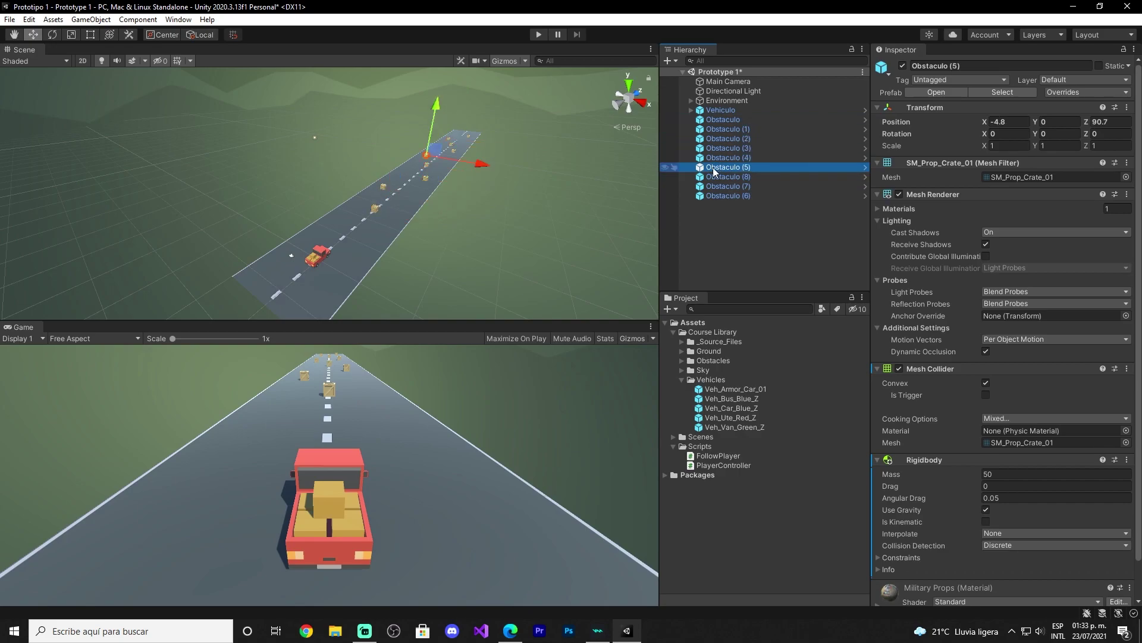
click(713, 176)
click(714, 185)
click(713, 195)
click(713, 224)
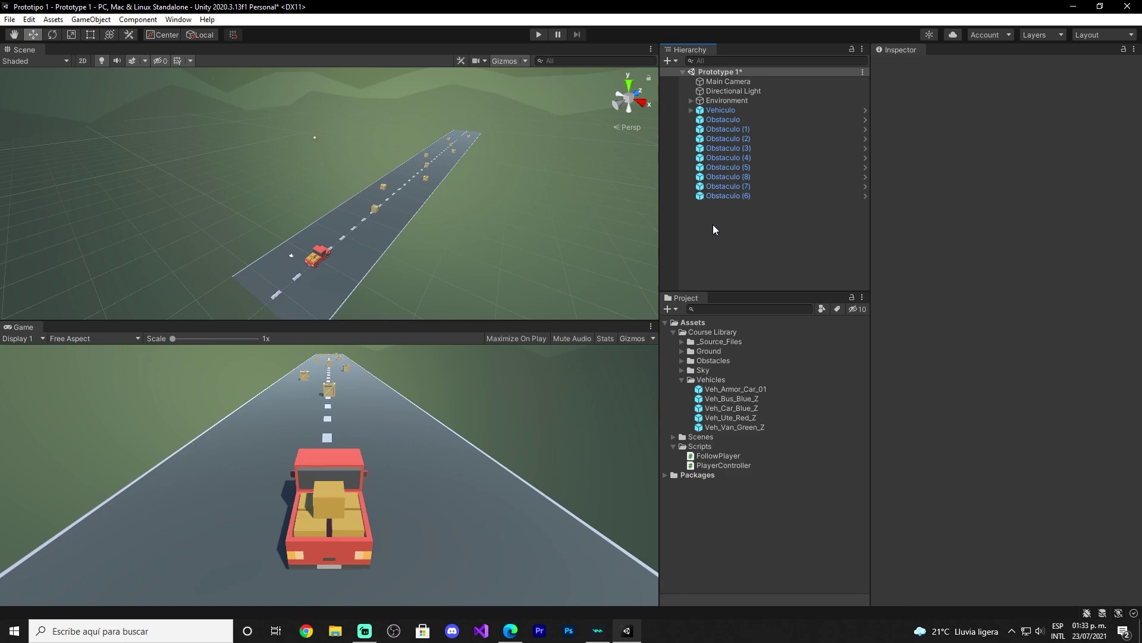
- Create an empty object in the Hierarchy named Obstaculos
right_click(713, 224)
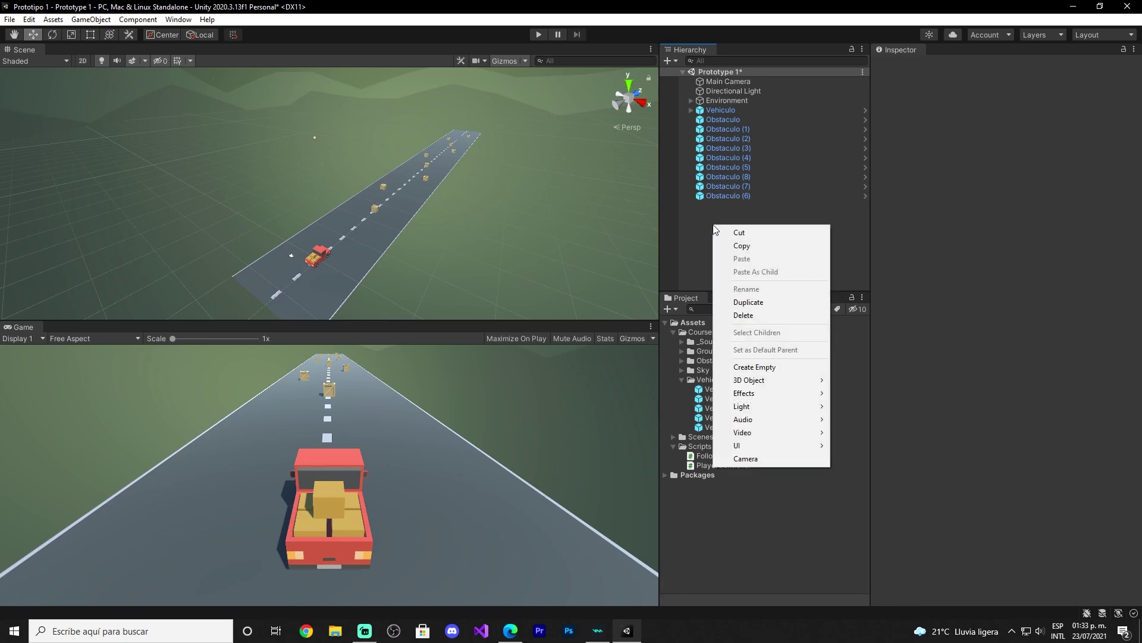
click(748, 367)
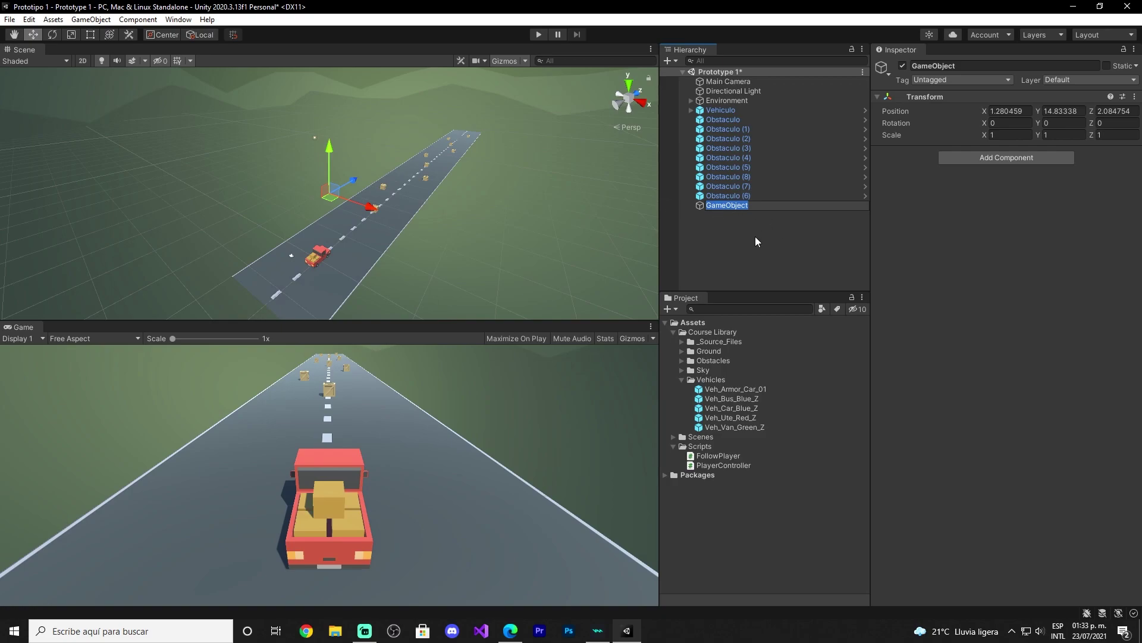
text(Obstaculos)
click(754, 231)
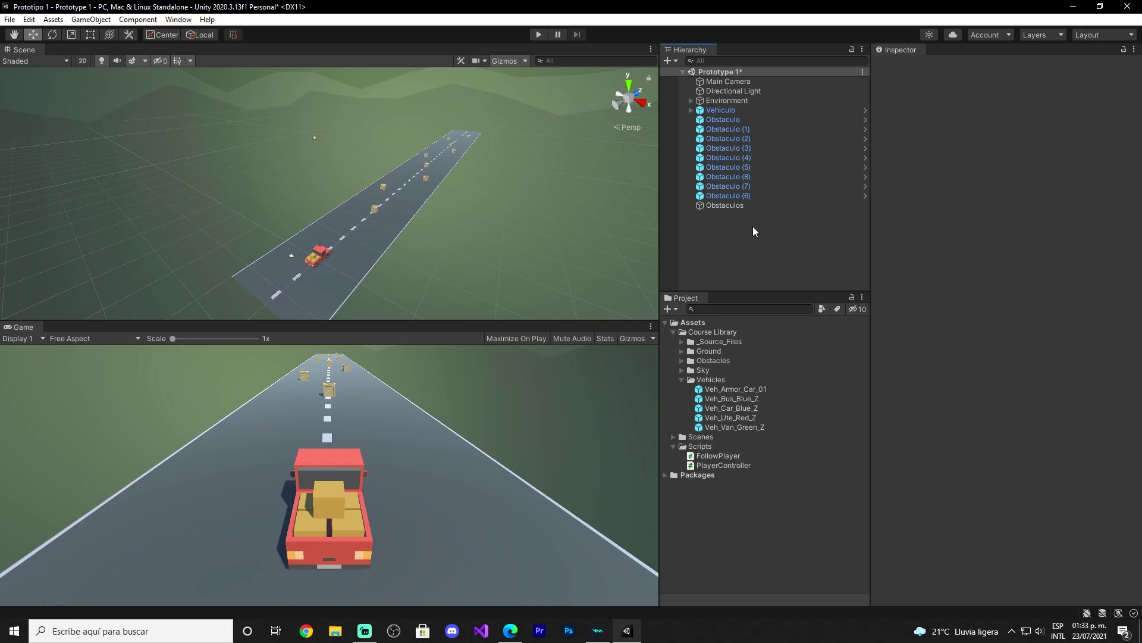
- Parent all nine Obstaculo crates under Obstaculos and collapse the group
click(738, 120)
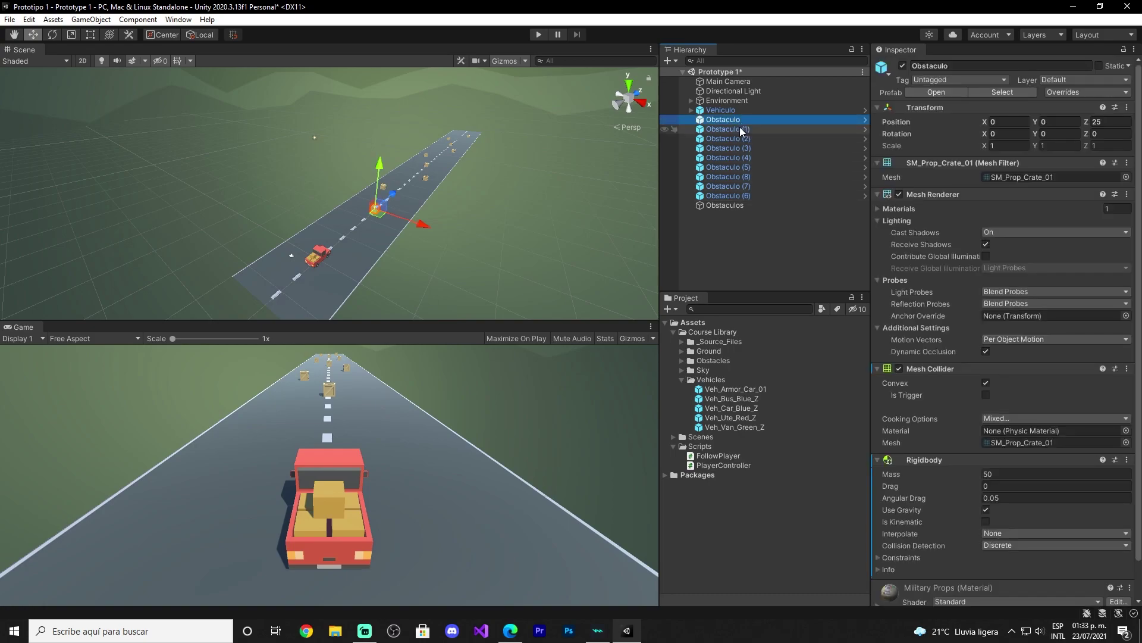
drag(741, 131, 714, 191)
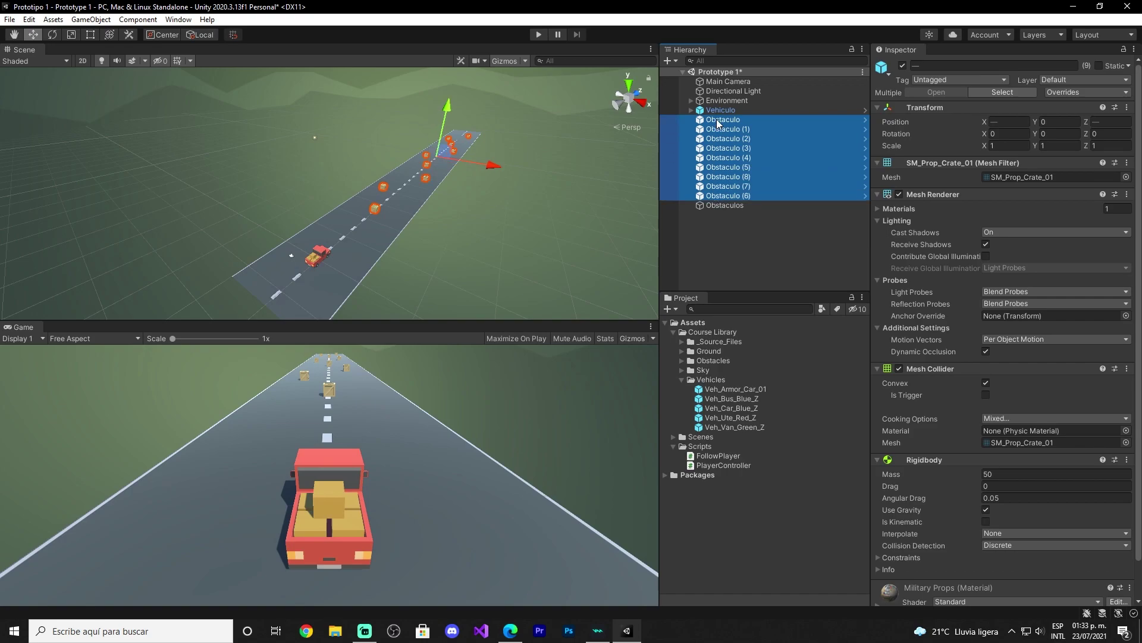
drag(719, 124, 713, 205)
click(727, 244)
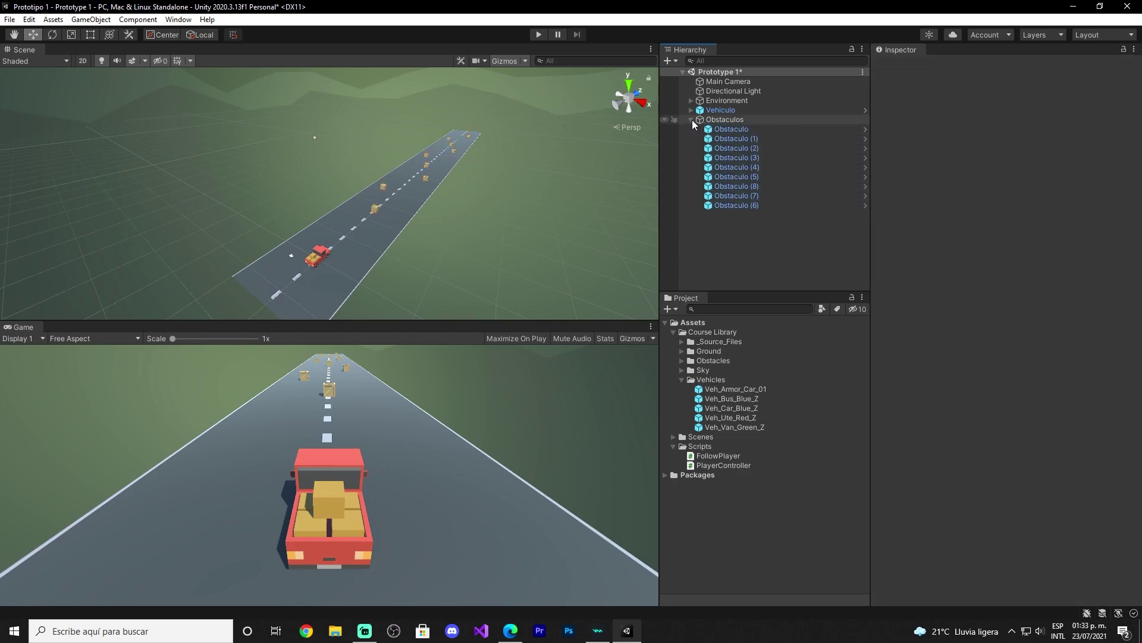
click(692, 119)
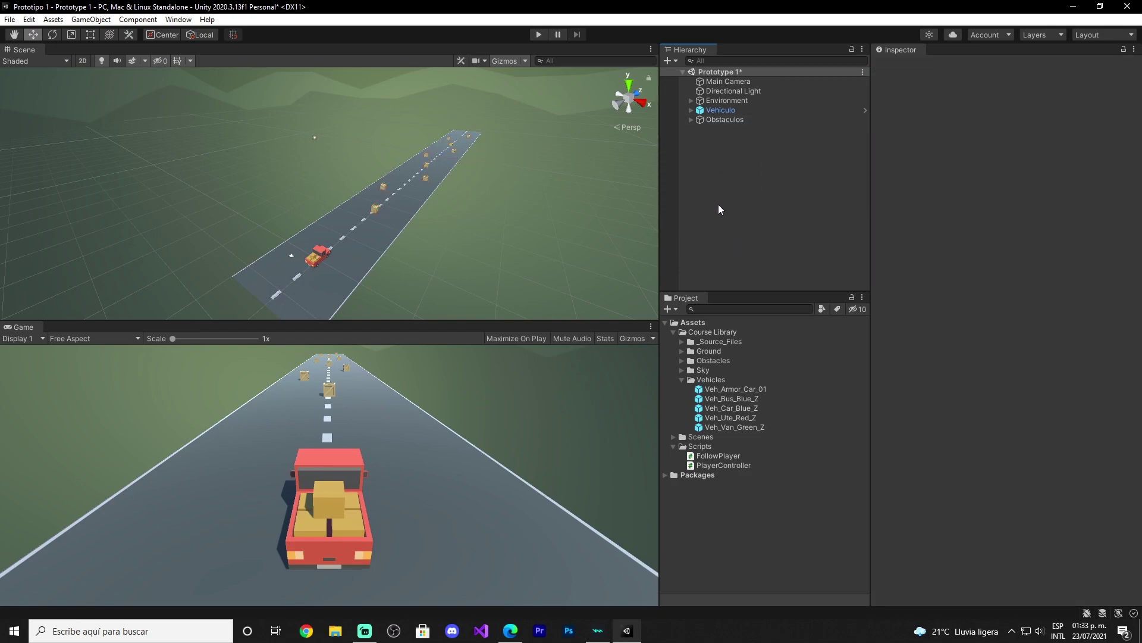
- Orbit the scene and drag the Scene/Game splitter down to enlarge the Scene view
click(705, 119)
click(720, 190)
mouse_move(469, 201)
alt+mouse_down()
mouse_move(476, 209)
mouse_move(441, 171)
mouse_move(374, 202)
alt+mouse_up()
mouse_move(392, 320)
mouse_down()
mouse_move(382, 451)
mouse_move(382, 379)
mouse_up()
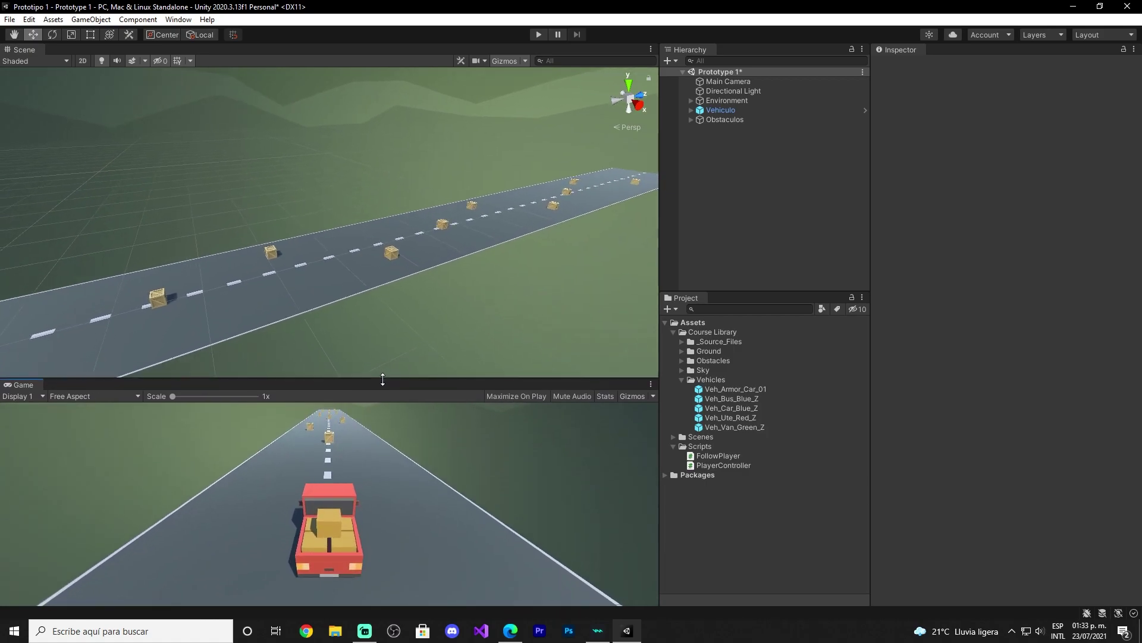
- Slide Obstaculos along X to confirm all crates move together, then undo the move
click(727, 119)
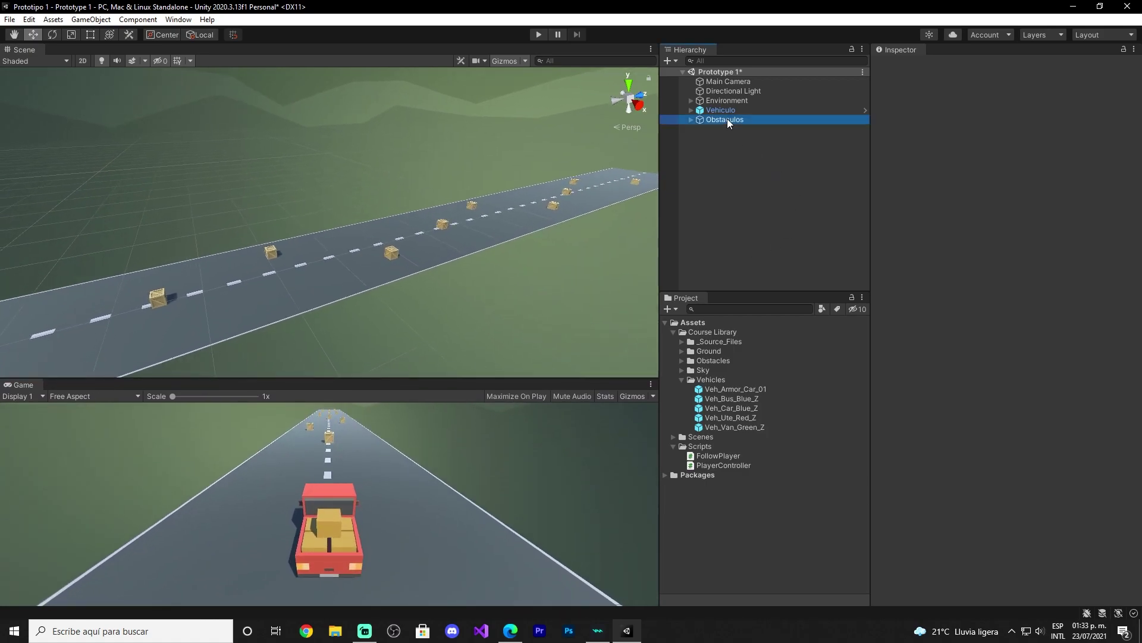
click(691, 119)
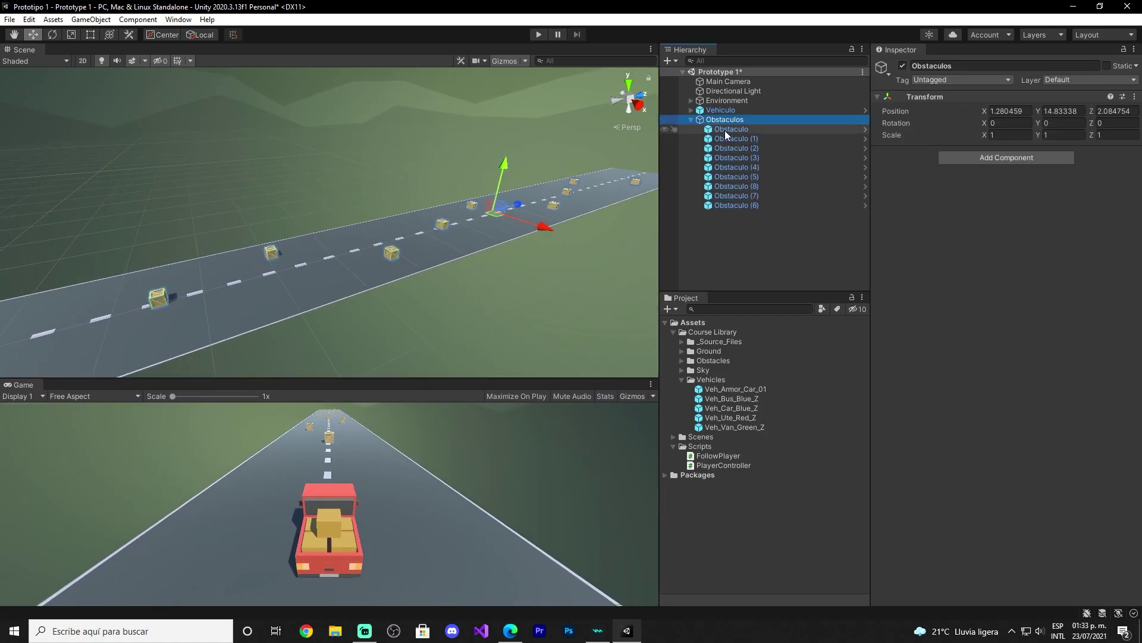
click(691, 119)
mouse_move(555, 227)
mouse_down()
mouse_move(601, 245)
mouse_move(580, 269)
mouse_up()
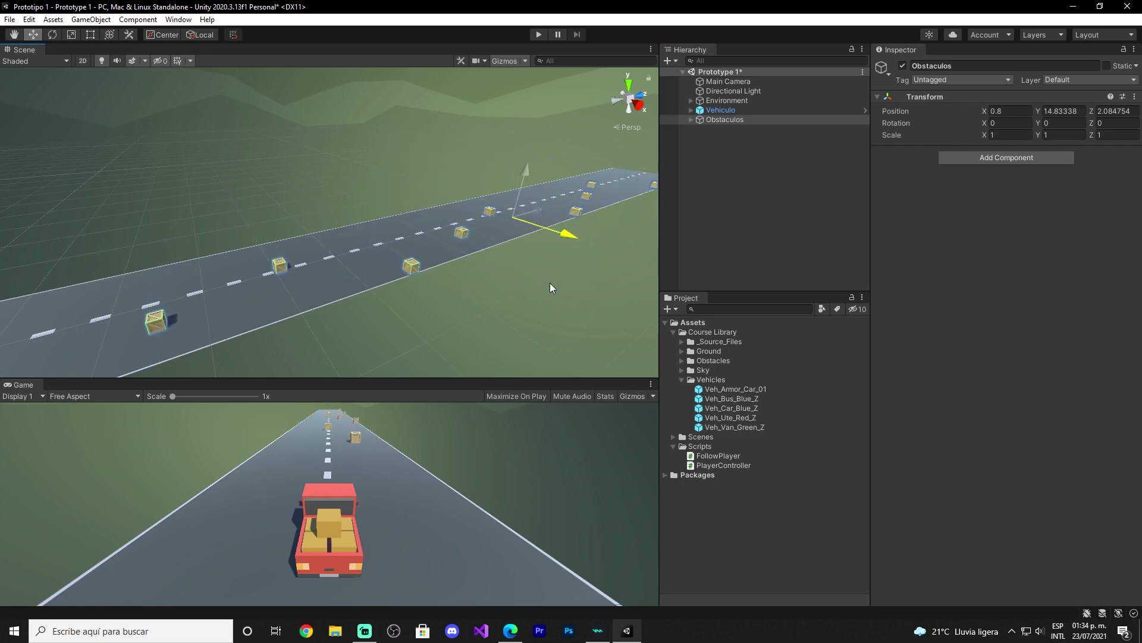
drag(581, 269, 564, 285)
key(ctrl+z)
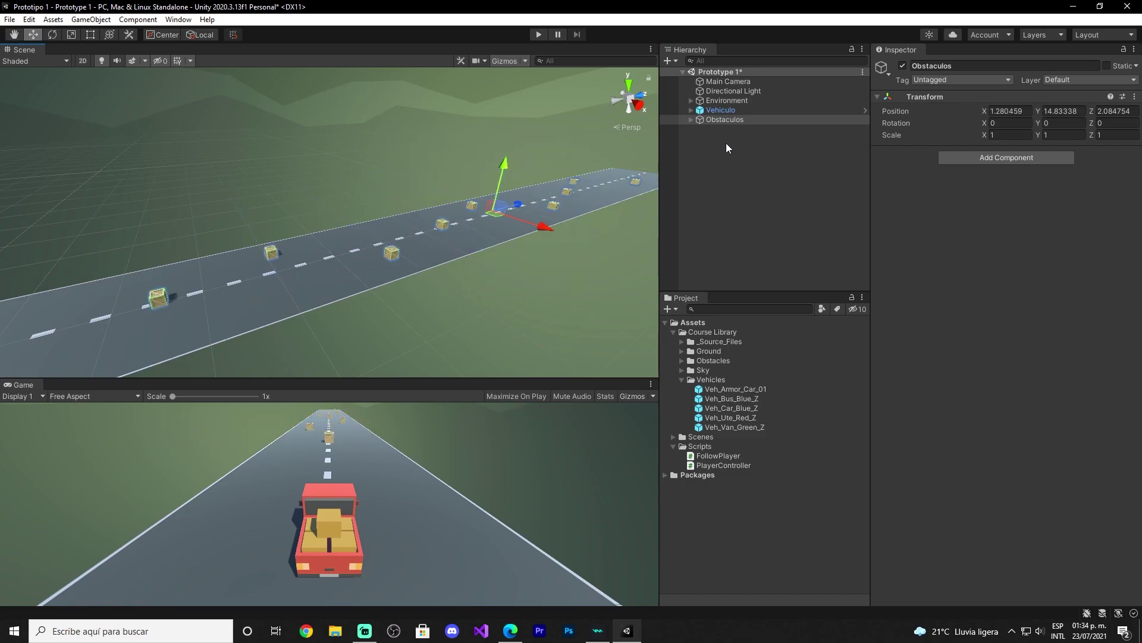
- Expand and collapse Obstaculos in the Hierarchy, then orbit to bring the red car into view
click(722, 120)
click(690, 120)
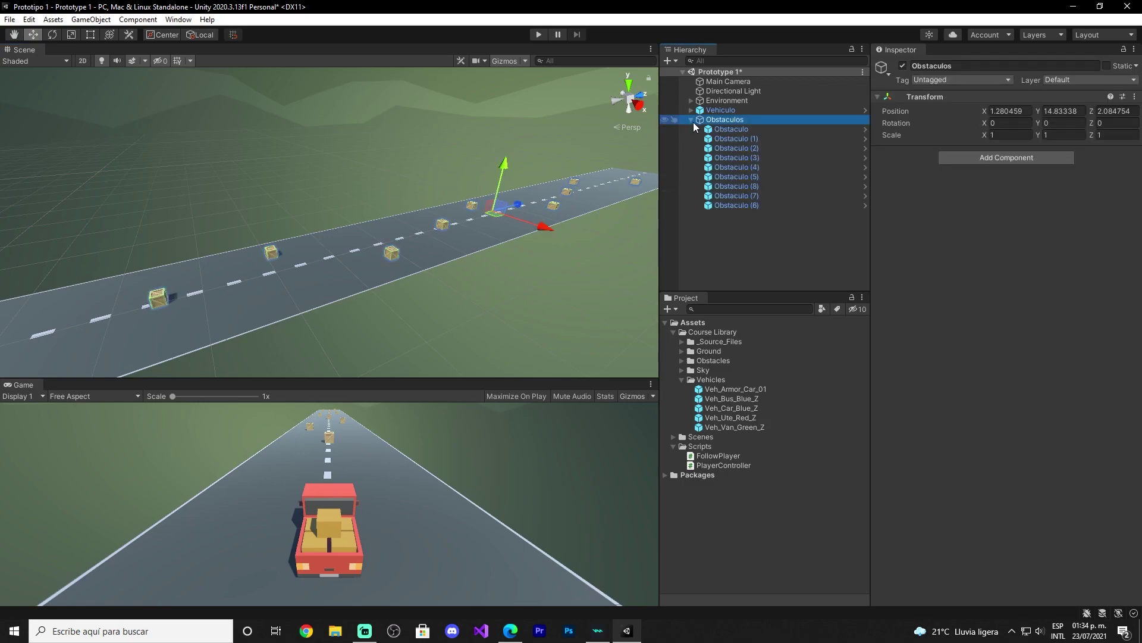
click(712, 120)
click(710, 236)
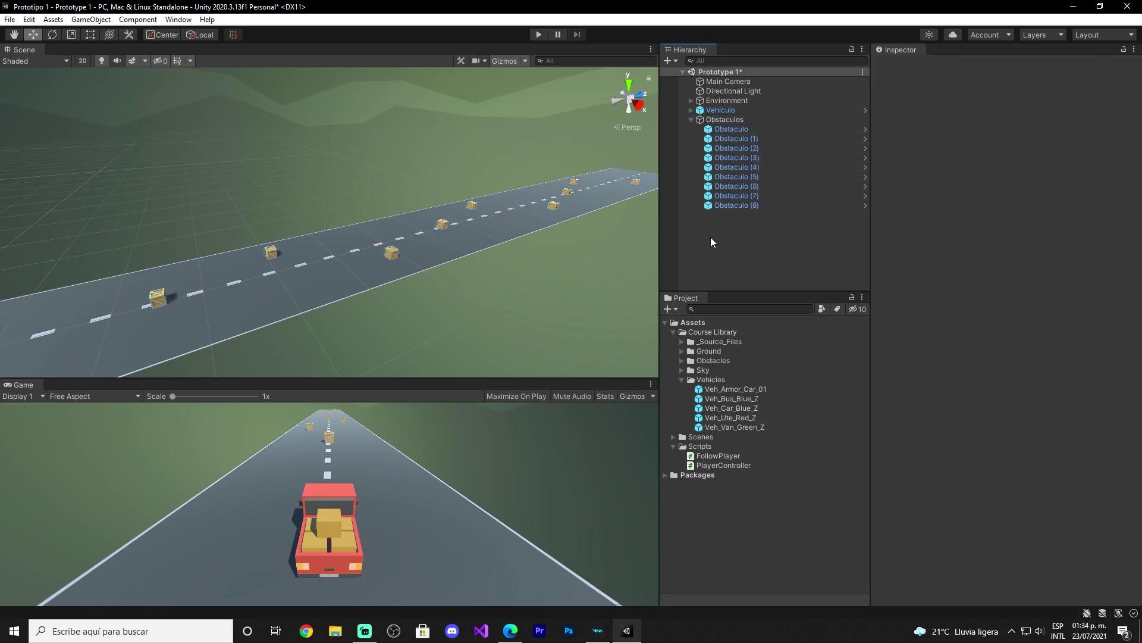
click(727, 120)
click(736, 241)
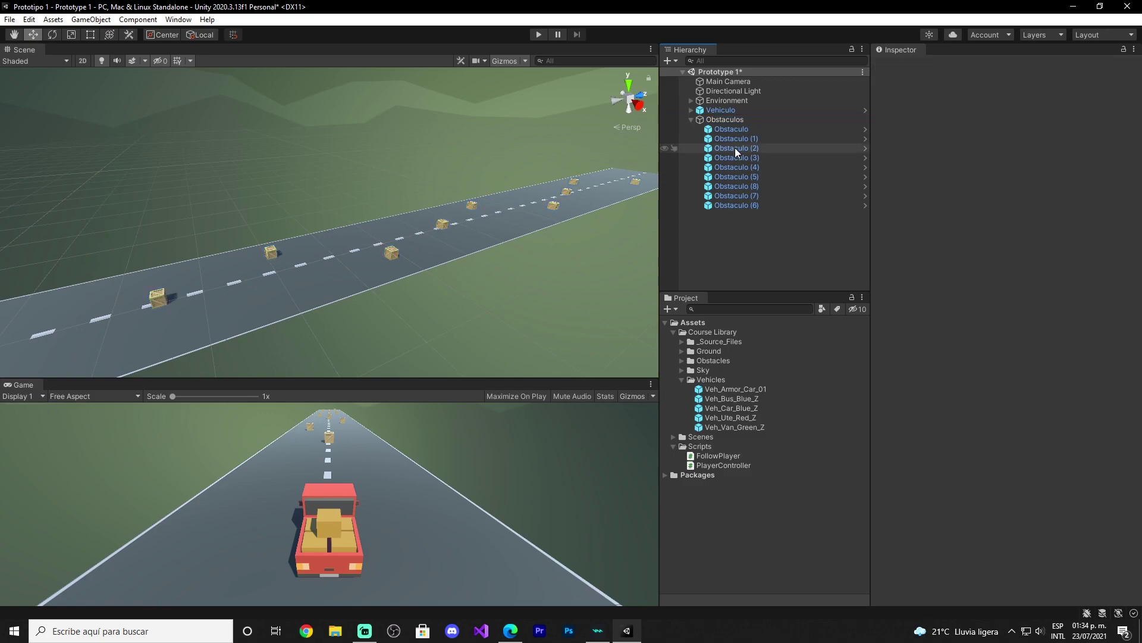
click(690, 120)
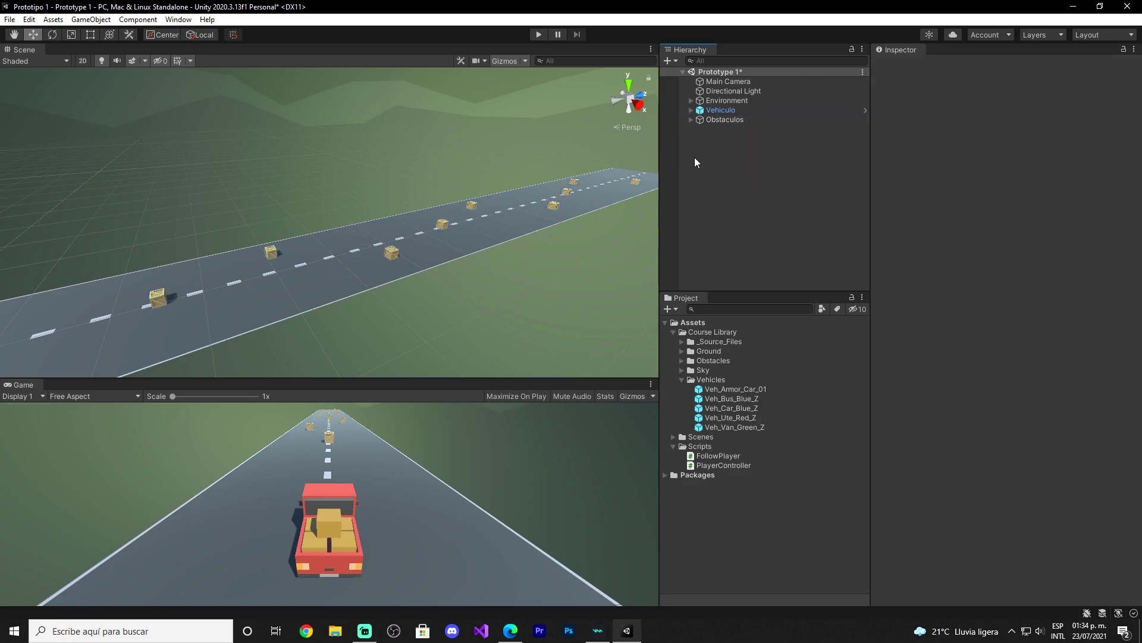
mouse_move(405, 238)
alt+mouse_down()
mouse_move(296, 253)
mouse_move(331, 262)
mouse_move(606, 254)
alt+mouse_up()
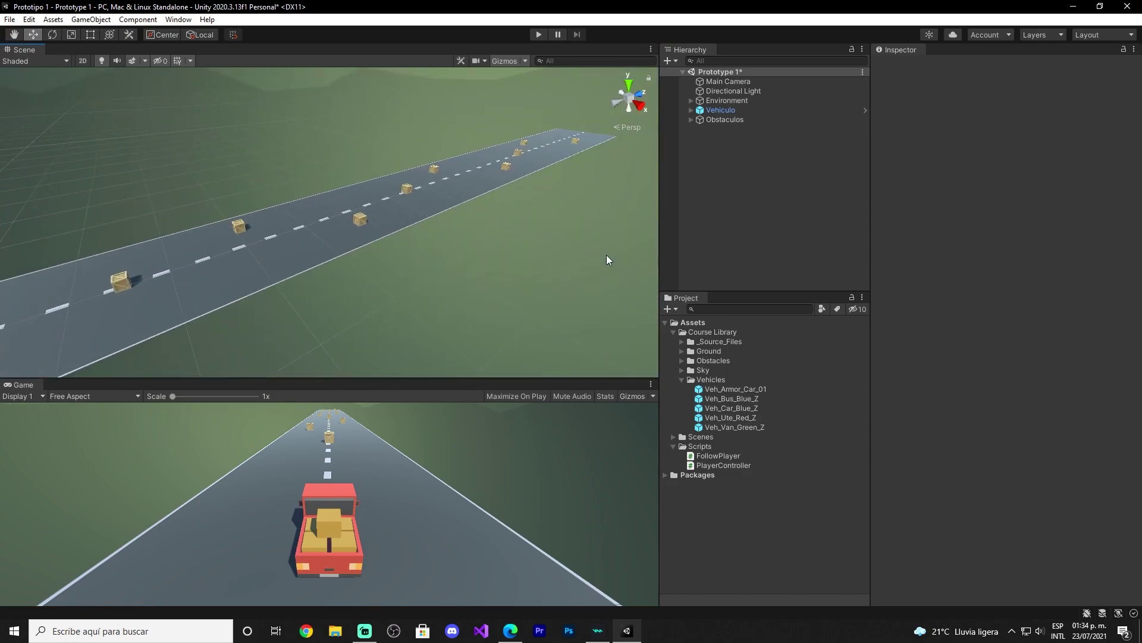
mouse_move(536, 185)
alt+mouse_down()
mouse_move(406, 187)
mouse_move(601, 203)
mouse_move(573, 230)
alt+mouse_up()
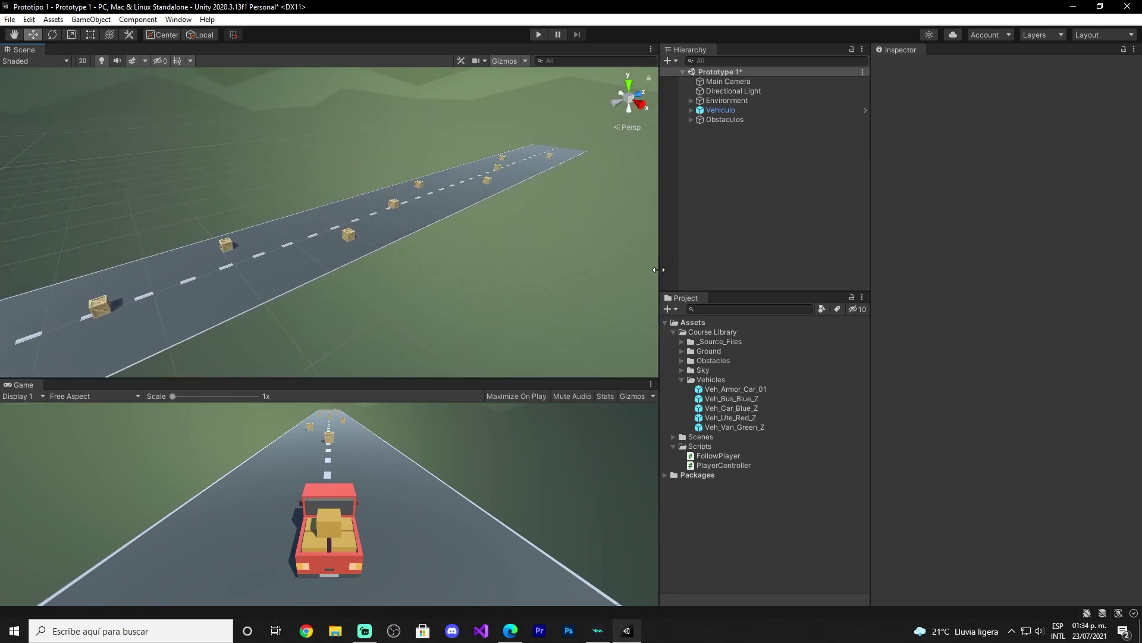
click(730, 466)
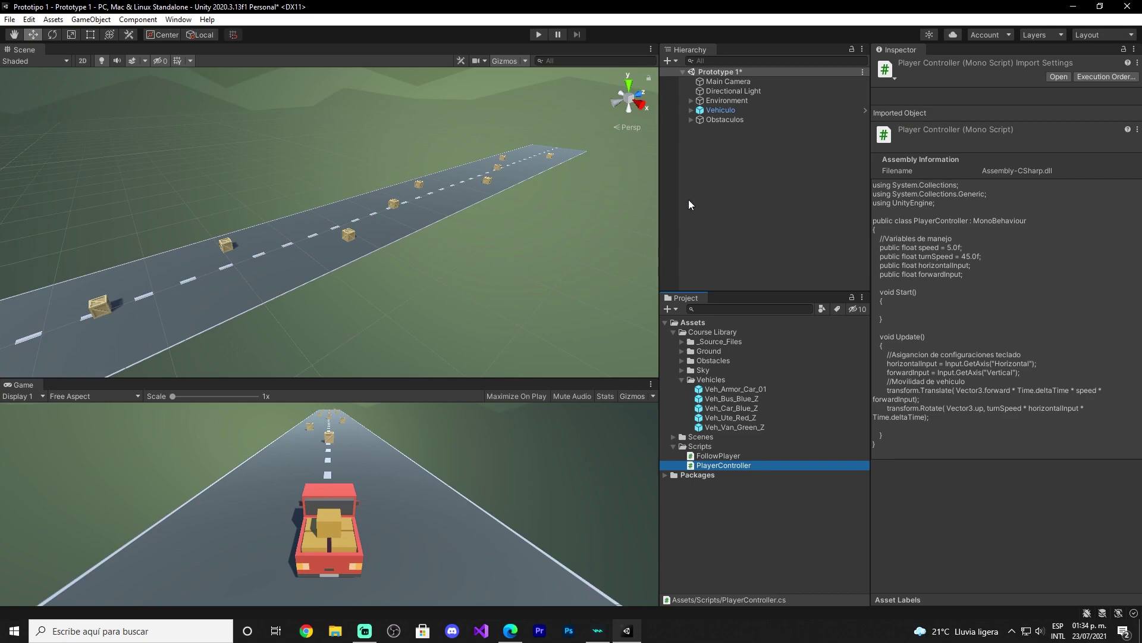
click(717, 110)
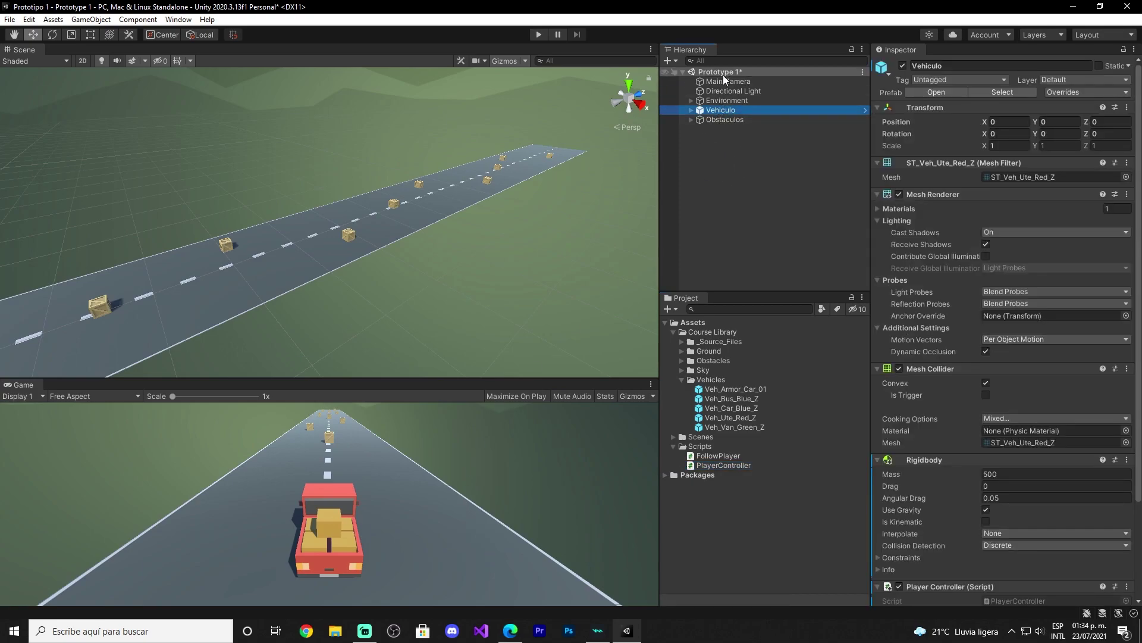
click(729, 153)
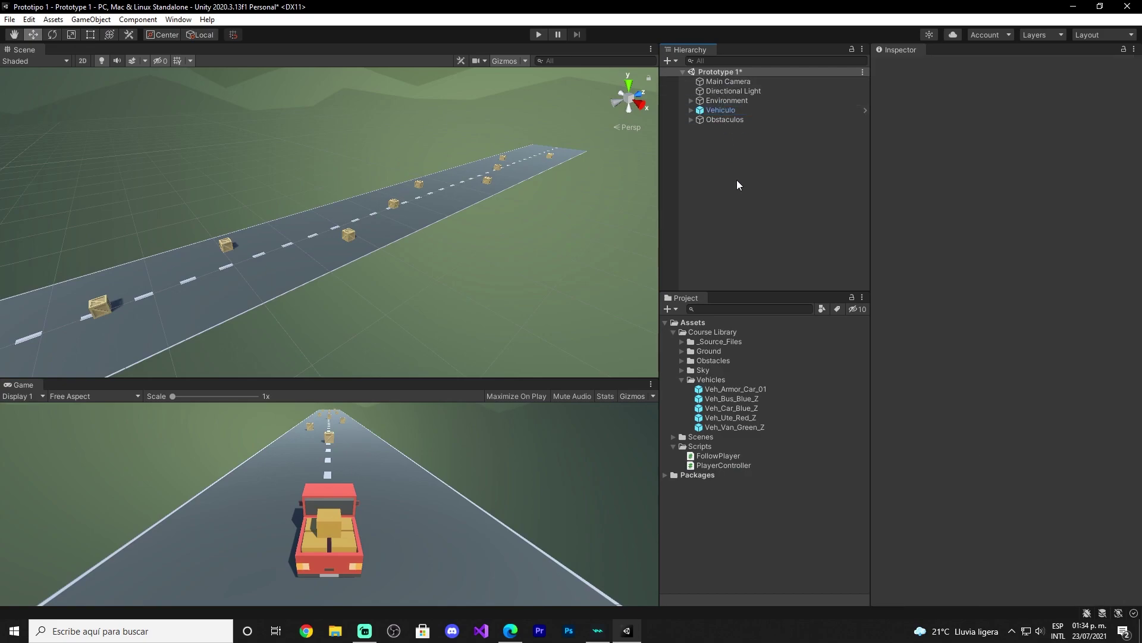
mouse_move(574, 256)
right_down()
mouse_move(481, 244)
mouse_move(556, 260)
mouse_move(572, 220)
mouse_move(559, 249)
mouse_move(300, 262)
mouse_move(380, 294)
right_up()
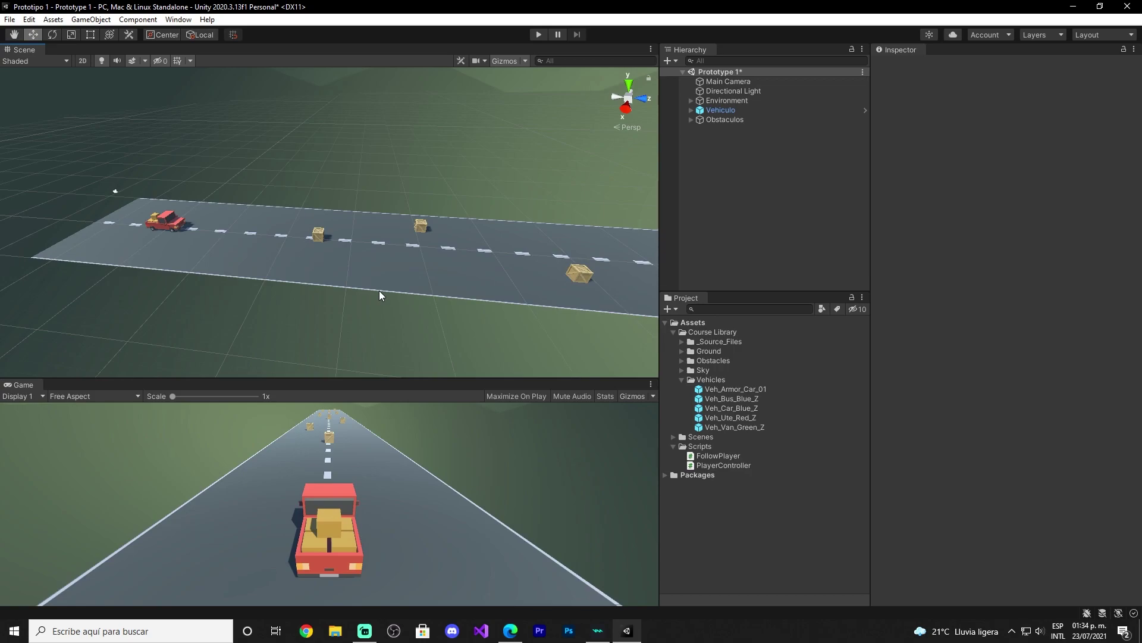
mouse_move(380, 294)
right_down()
mouse_move(512, 284)
mouse_move(396, 298)
right_up()
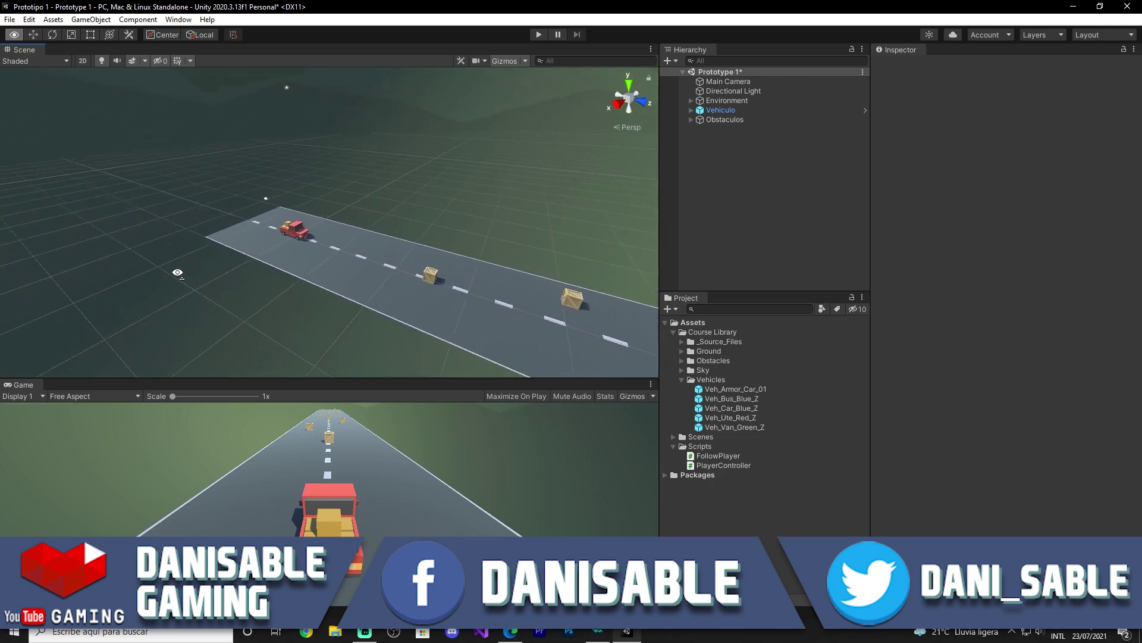
mouse_move(281, 303)
right_down()
mouse_move(503, 260)
mouse_move(221, 291)
mouse_move(387, 299)
mouse_move(286, 323)
right_up()
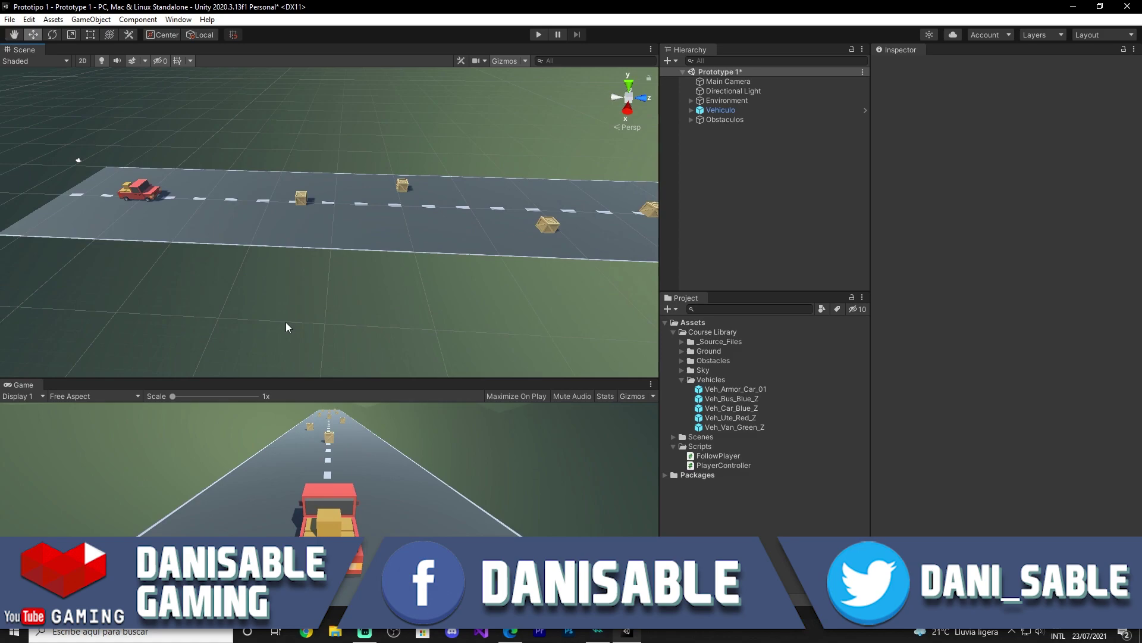